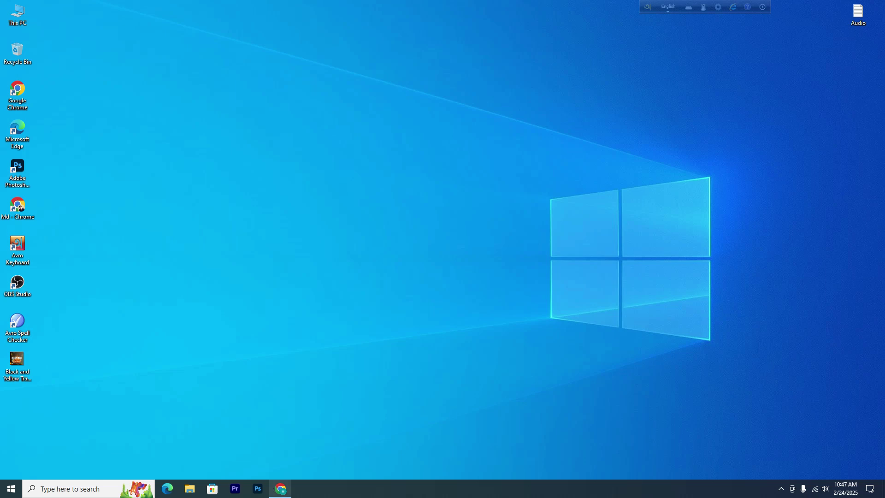
- Switch to Chrome, open the recent Black and Yellow Traditional biryani design, and view it alongside the chicken biryani png Google results
{"action": "left_click", "coordinate": [281, 488]}
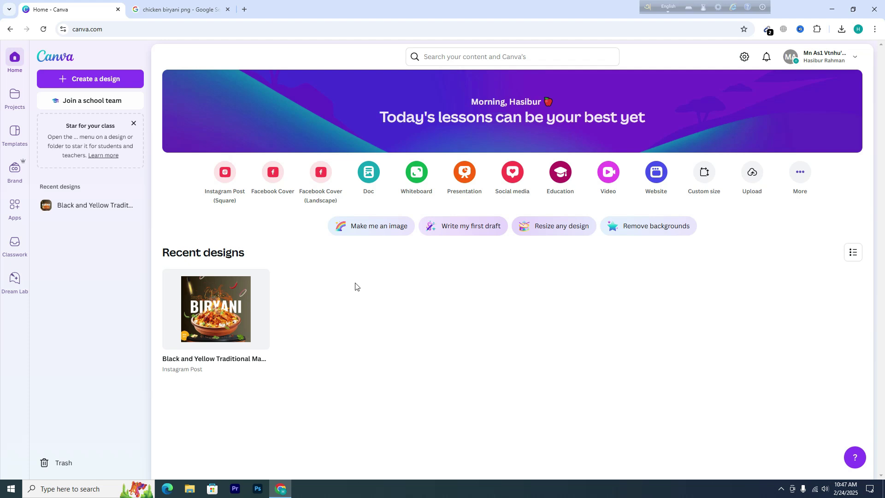
{"action": "left_click", "coordinate": [223, 324]}
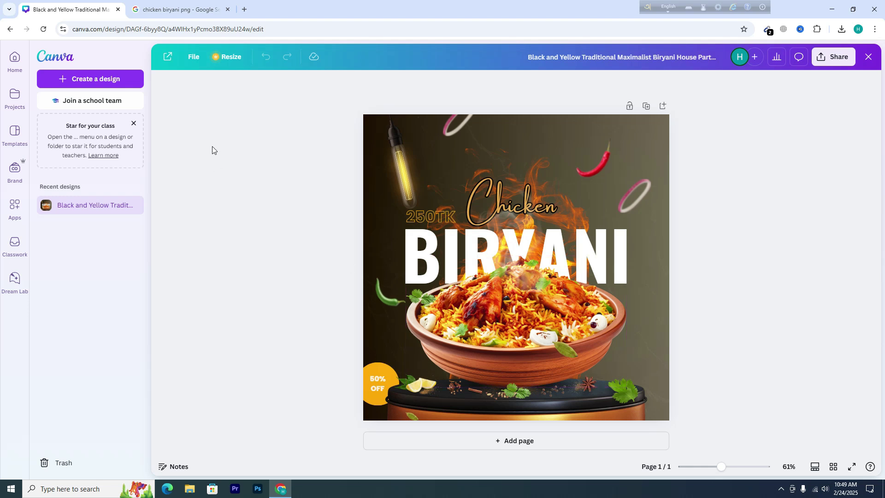
{"action": "left_click", "coordinate": [171, 9]}
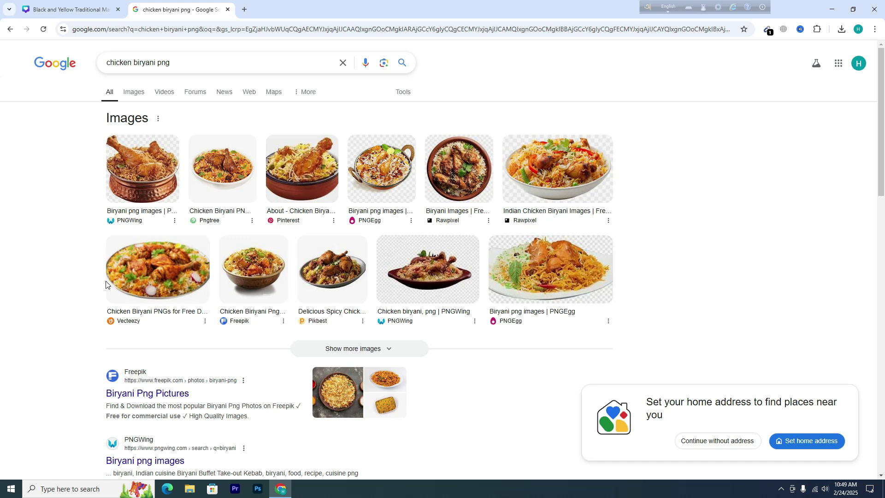
{"action": "left_click", "coordinate": [37, 2]}
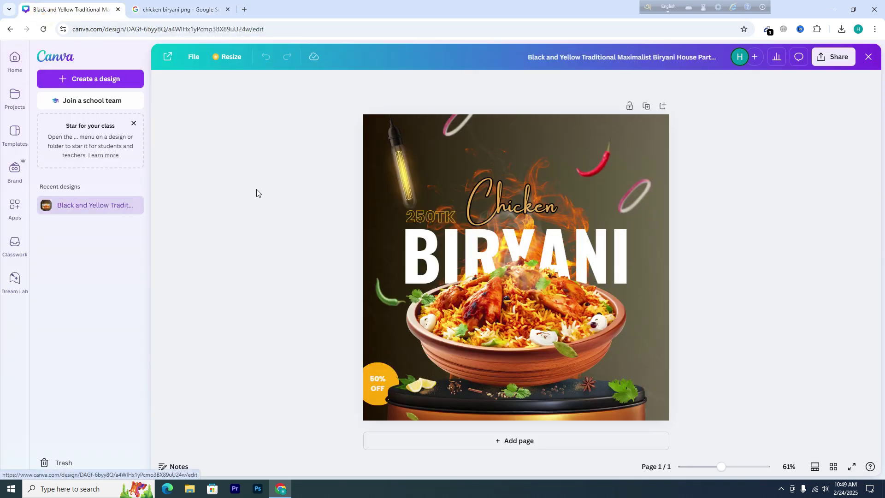
- Return to the Canva home page and search its content for the recent term biryani
{"action": "left_click", "coordinate": [13, 66]}
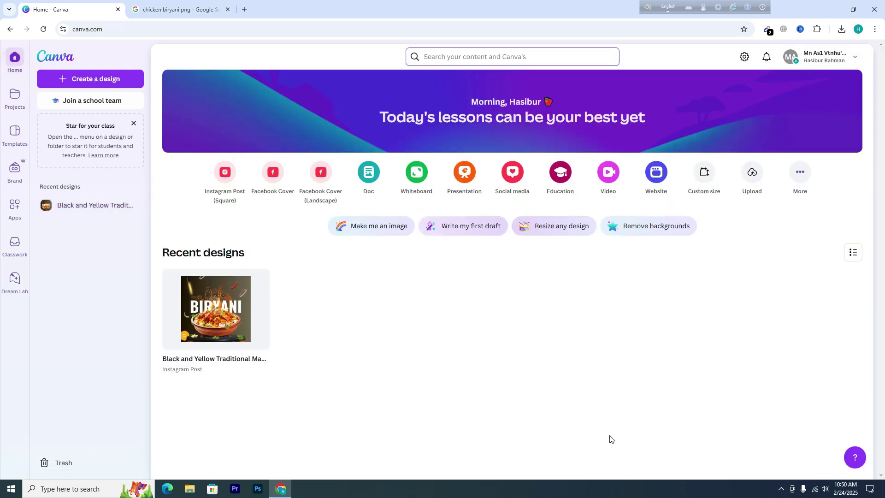
{"action": "left_click", "coordinate": [456, 62]}
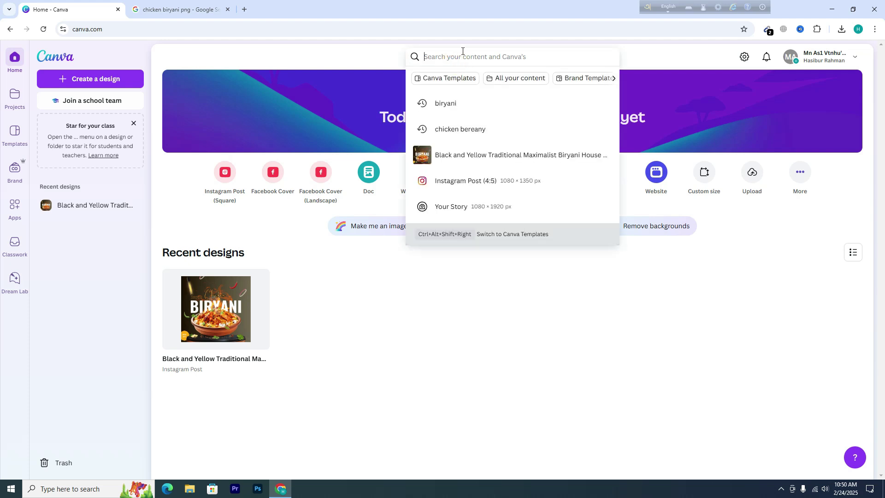
{"action": "left_click", "coordinate": [448, 110]}
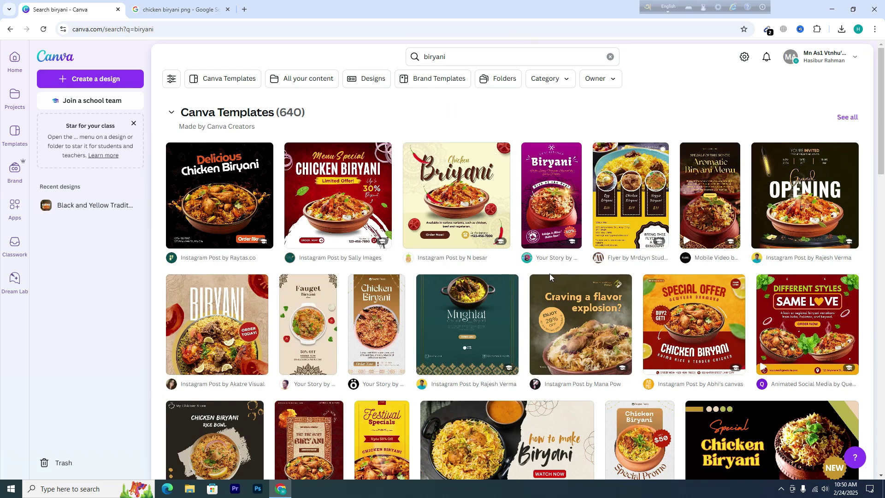
- Browse the biryani template results for a suitable food poster layout and return to the start of the list
{"action": "scroll", "coordinate": [550, 273], "scroll_direction": "down", "scroll_amount": 7}
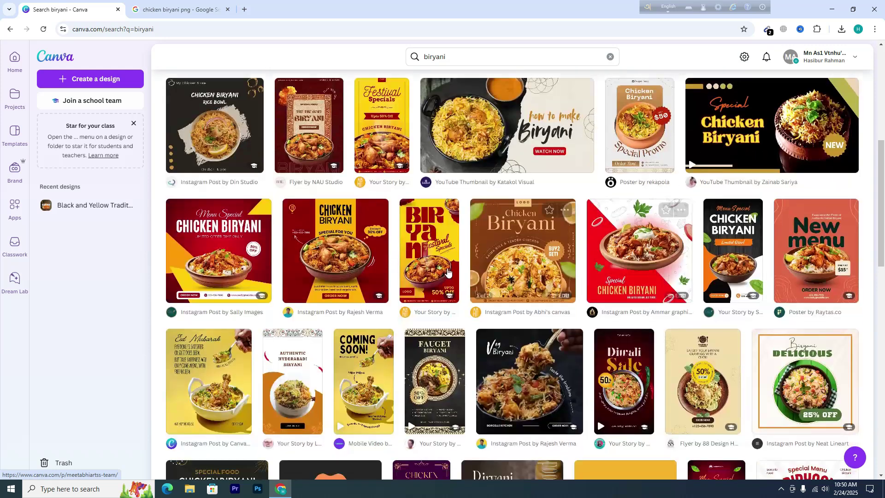
{"action": "scroll", "coordinate": [638, 307], "scroll_direction": "down", "scroll_amount": 4}
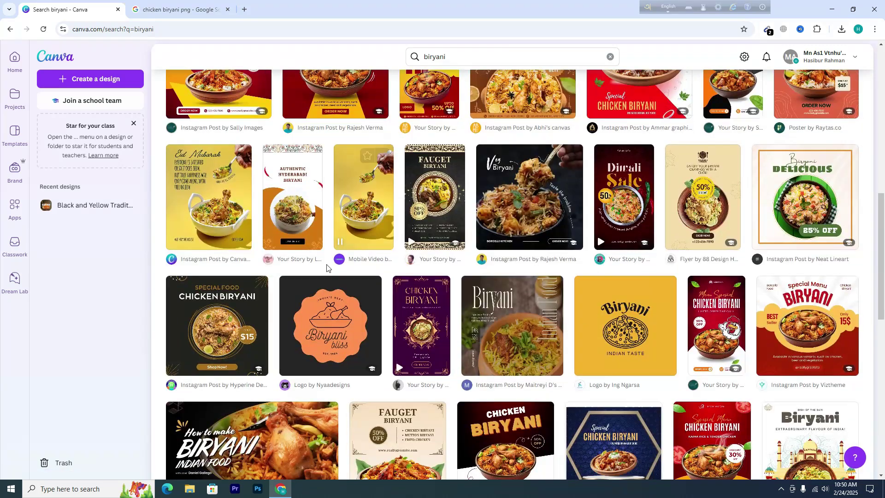
{"action": "scroll", "coordinate": [565, 260], "scroll_direction": "down", "scroll_amount": 4}
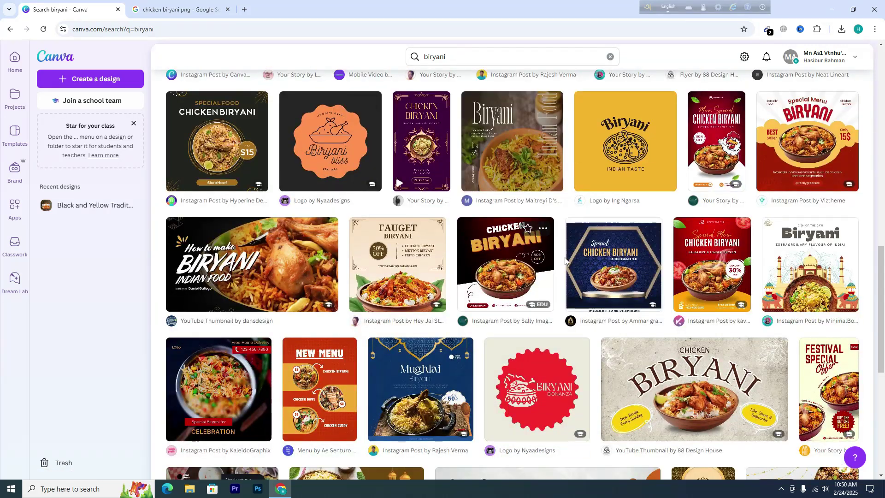
{"action": "scroll", "coordinate": [737, 258], "scroll_direction": "down", "scroll_amount": 5}
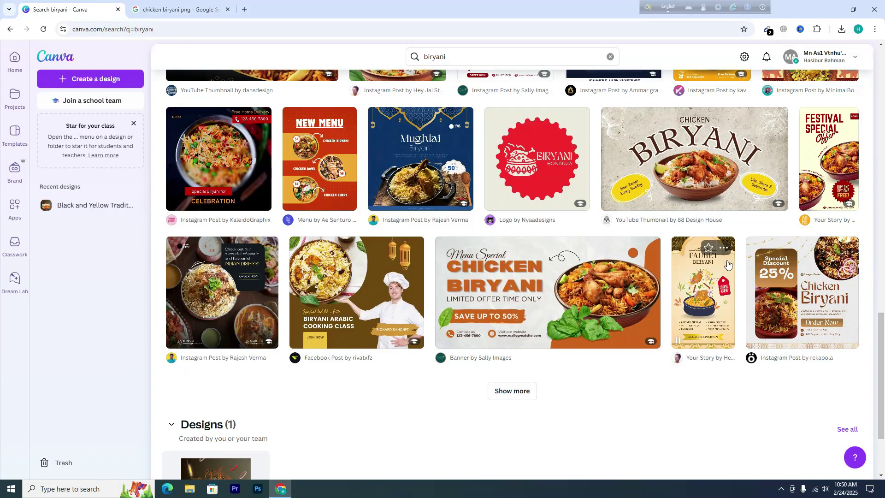
{"action": "scroll", "coordinate": [725, 270], "scroll_direction": "down", "scroll_amount": 3}
{"action": "scroll", "coordinate": [670, 315], "scroll_direction": "up", "scroll_amount": 4}
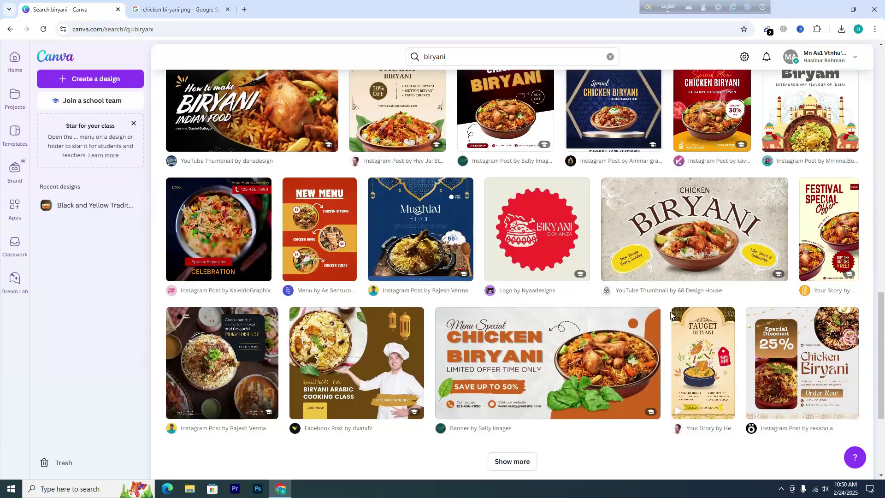
{"action": "scroll", "coordinate": [673, 322], "scroll_direction": "up", "scroll_amount": 3}
{"action": "mouse_move", "coordinate": [684, 332]}
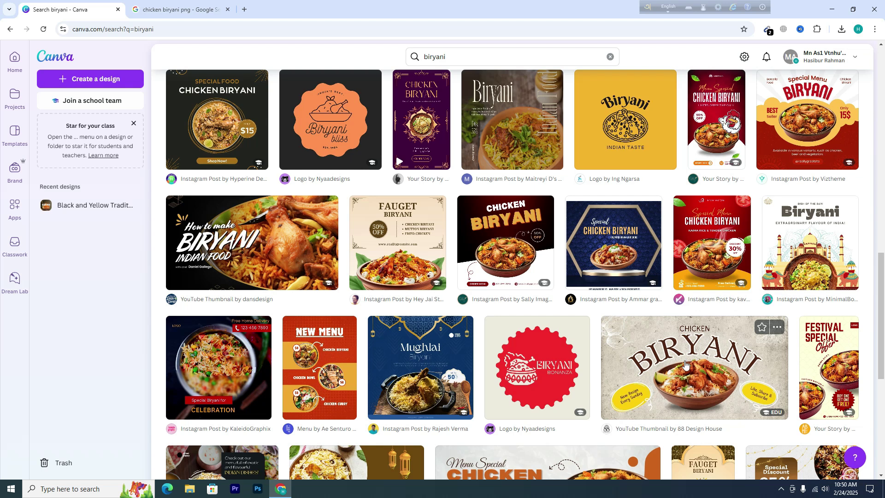
{"action": "scroll", "coordinate": [643, 357], "scroll_direction": "up", "scroll_amount": 4}
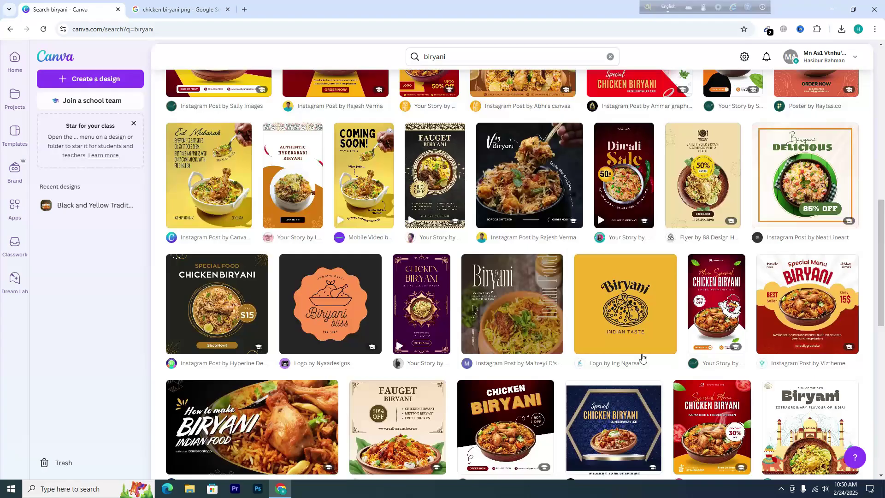
{"action": "scroll", "coordinate": [643, 357], "scroll_direction": "up", "scroll_amount": 6}
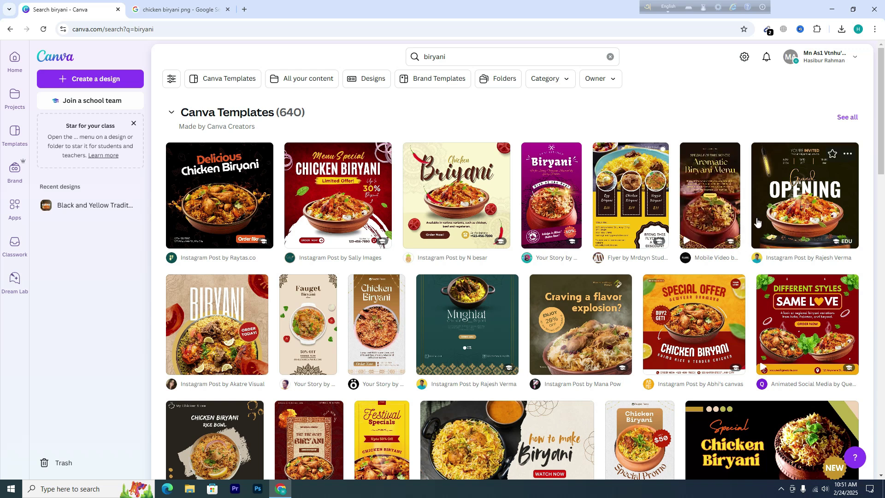
- Open the Black and Yellow Traditional Maximalist Biryani House Party Instagram Post template for customizing
{"action": "left_click", "coordinate": [808, 197]}
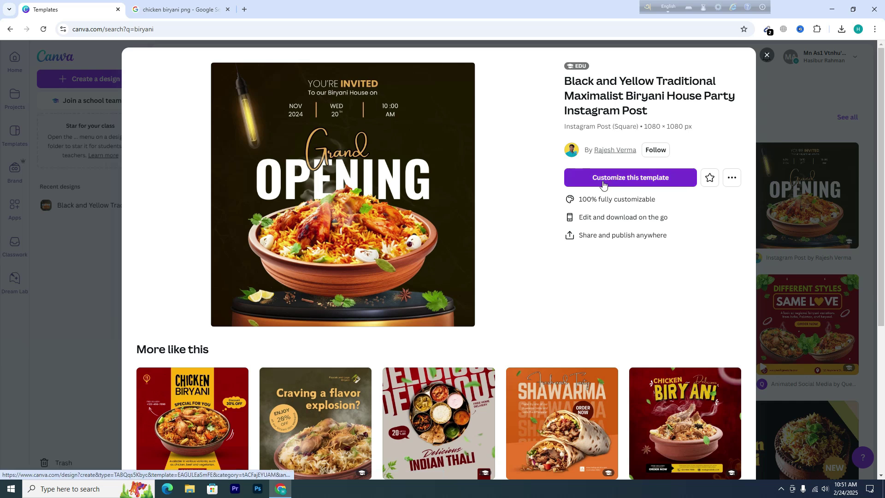
{"action": "left_click", "coordinate": [630, 178]}
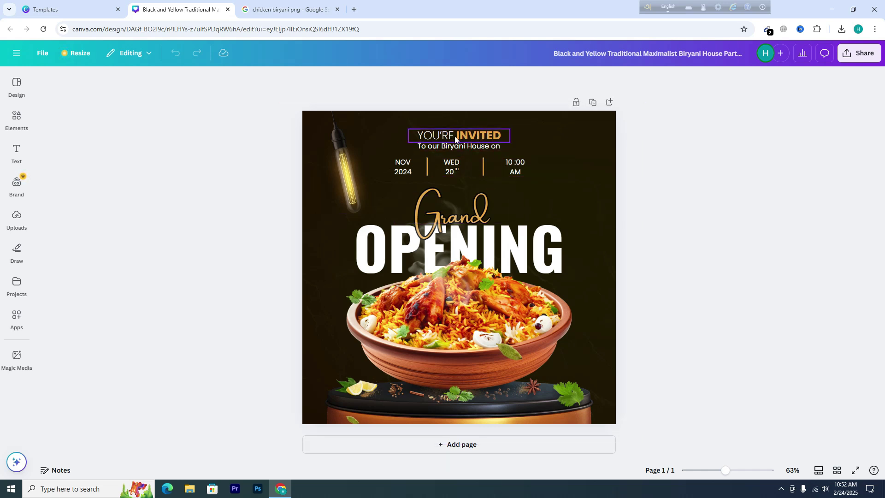
- Delete the "YOU'RE INVITED" heading and the "To our Biryani House on" line from the template
{"action": "left_click", "coordinate": [478, 134]}
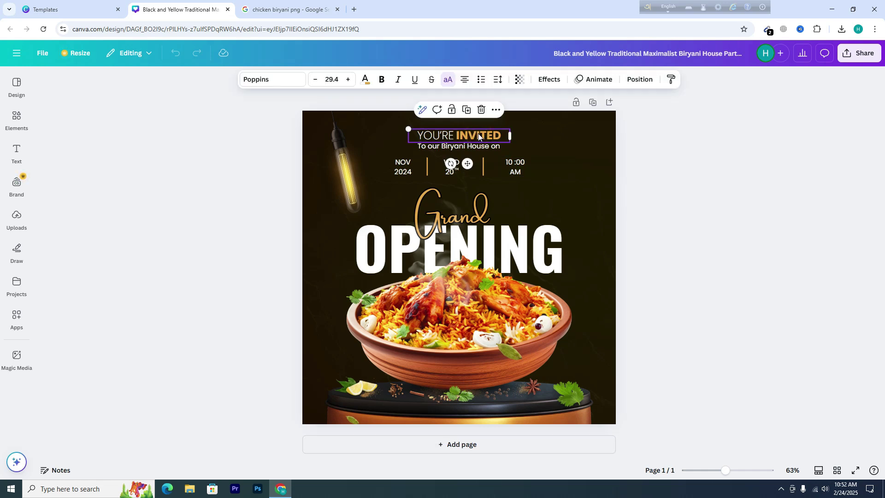
{"action": "key", "text": "Delete"}
{"action": "left_click", "coordinate": [470, 146]}
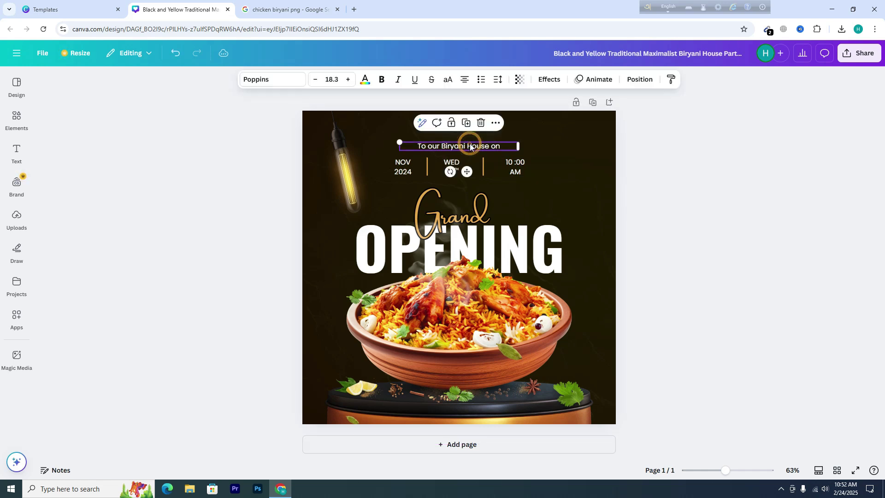
{"action": "key", "text": "Delete"}
- Delete the "NOV 2024" text, the divider line beside it, and the "WED 20" text
{"action": "left_click", "coordinate": [408, 172]}
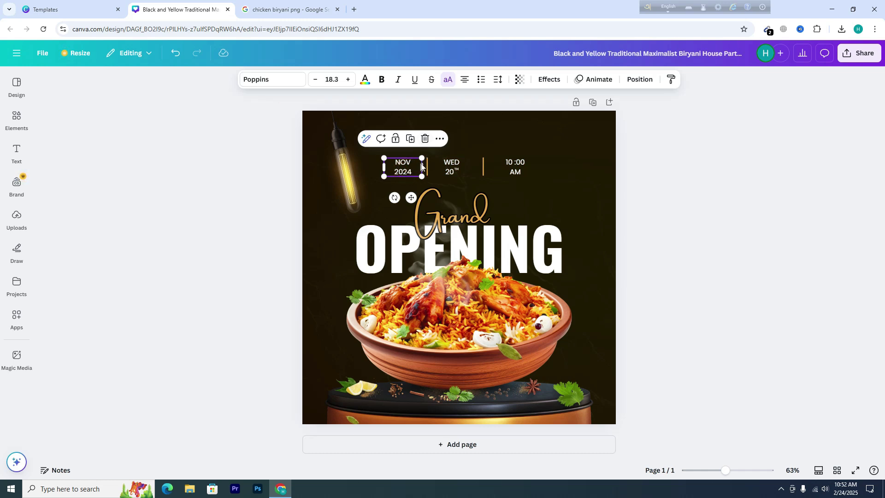
{"action": "left_click", "coordinate": [425, 138]}
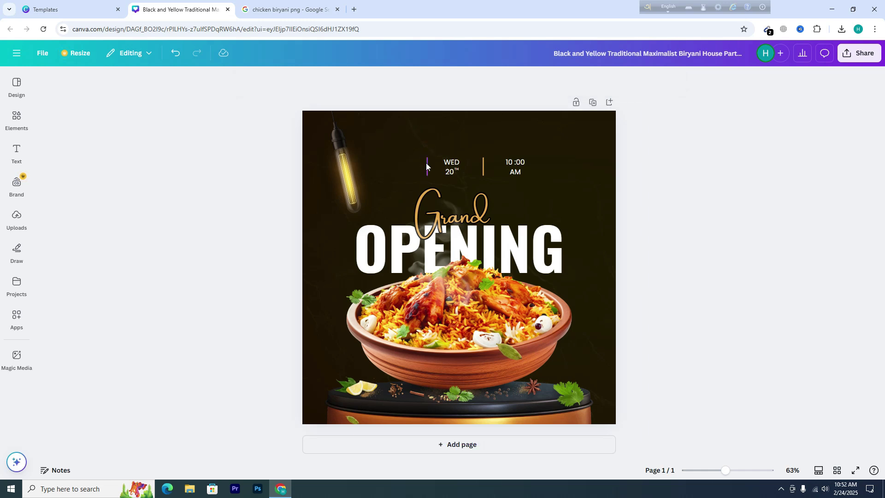
{"action": "left_click", "coordinate": [426, 165]}
{"action": "left_click", "coordinate": [443, 138]}
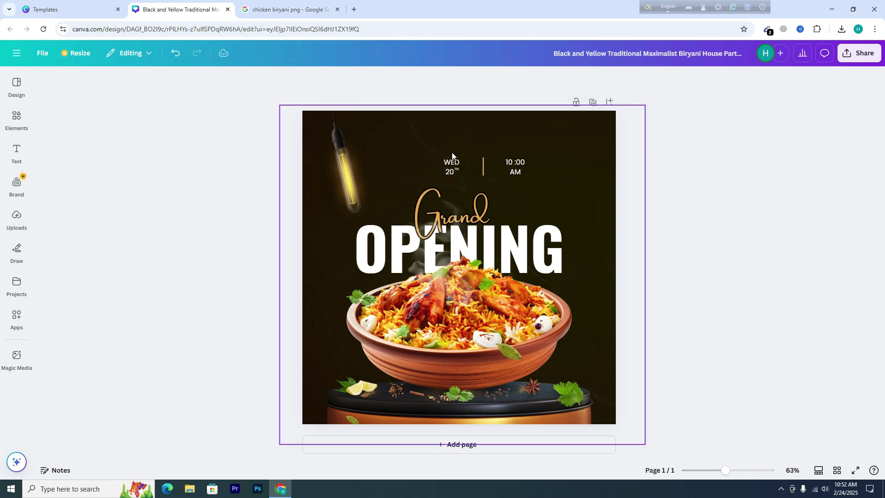
{"action": "left_click", "coordinate": [452, 159]}
{"action": "left_click", "coordinate": [475, 138]}
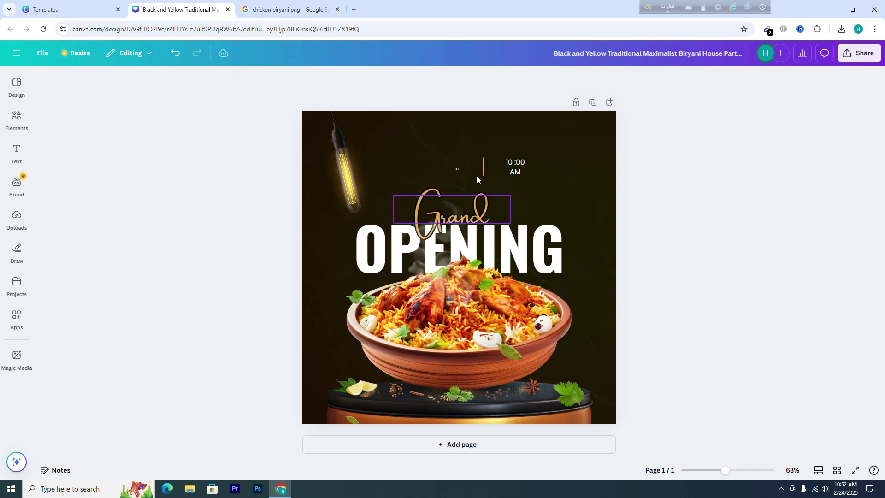
- Delete the leftover "TH" superscript, the remaining divider line, and the "10:00 AM" text
{"action": "left_click", "coordinate": [459, 169]}
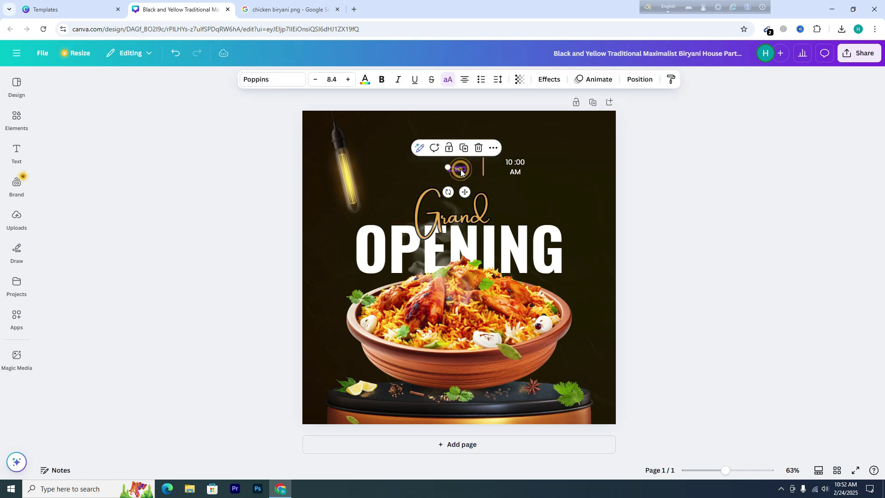
{"action": "left_click", "coordinate": [478, 148]}
{"action": "left_click", "coordinate": [483, 166]}
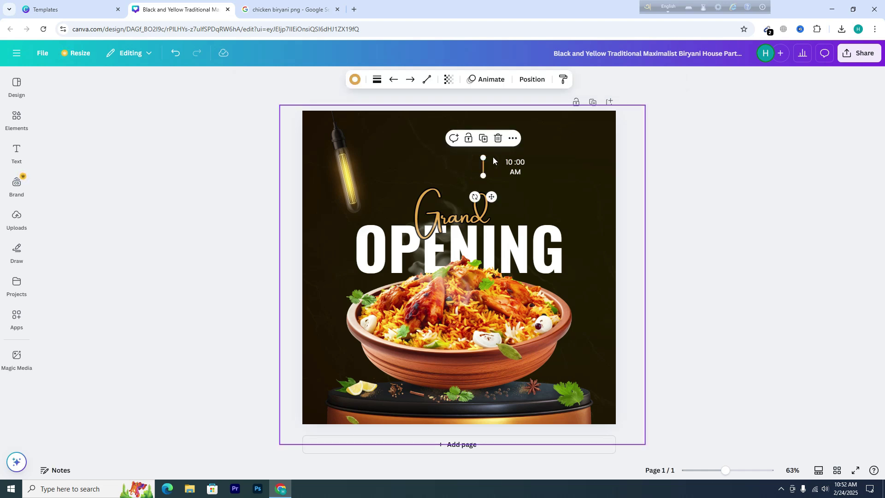
{"action": "key", "text": "Delete"}
{"action": "left_click", "coordinate": [521, 166]}
{"action": "key", "text": "Delete"}
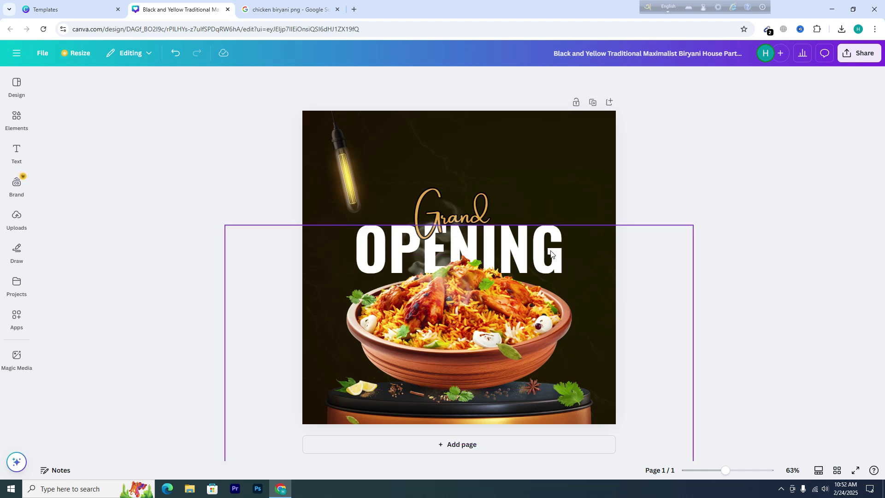
- Check the spelling of biryani in the open Google search and return to the template design
{"action": "left_click", "coordinate": [534, 251]}
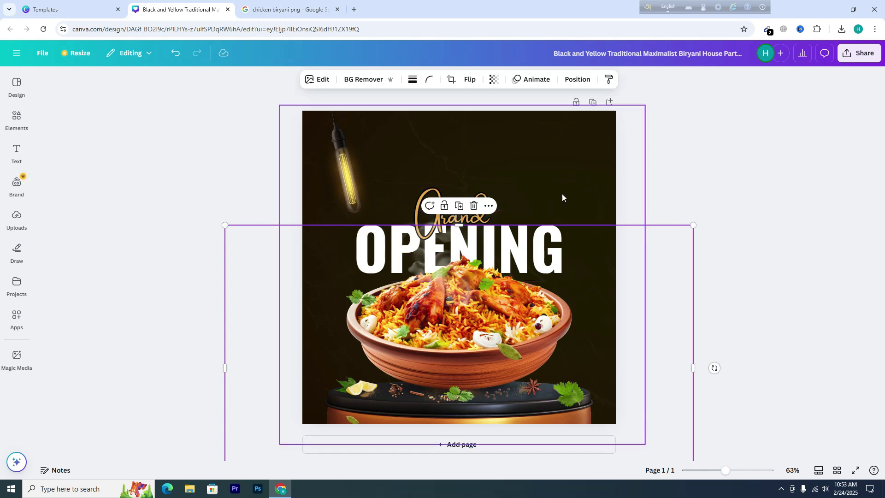
{"action": "left_click", "coordinate": [551, 215]}
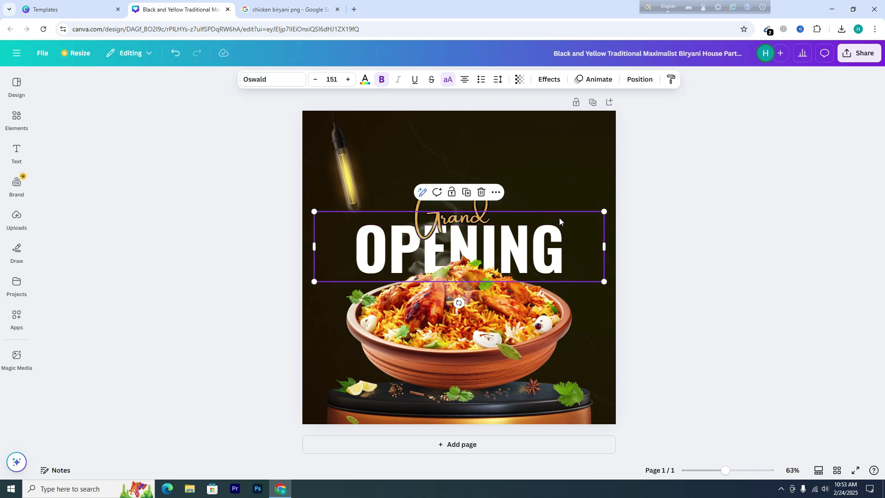
{"action": "left_click", "coordinate": [286, 9]}
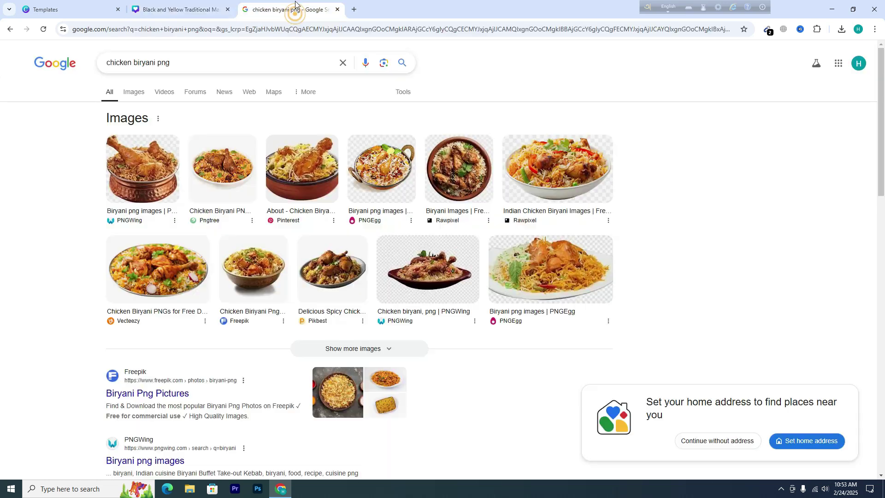
{"action": "double_click", "coordinate": [147, 63]}
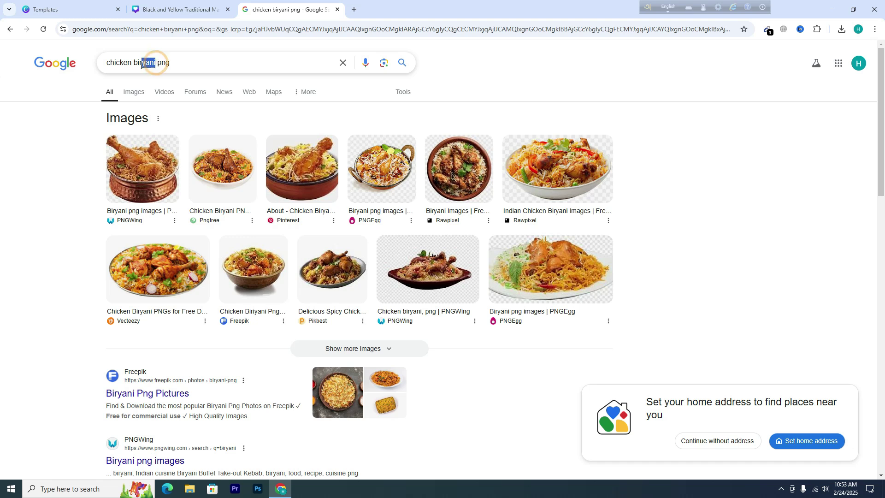
{"action": "left_click", "coordinate": [92, 8]}
{"action": "left_click", "coordinate": [189, 9]}
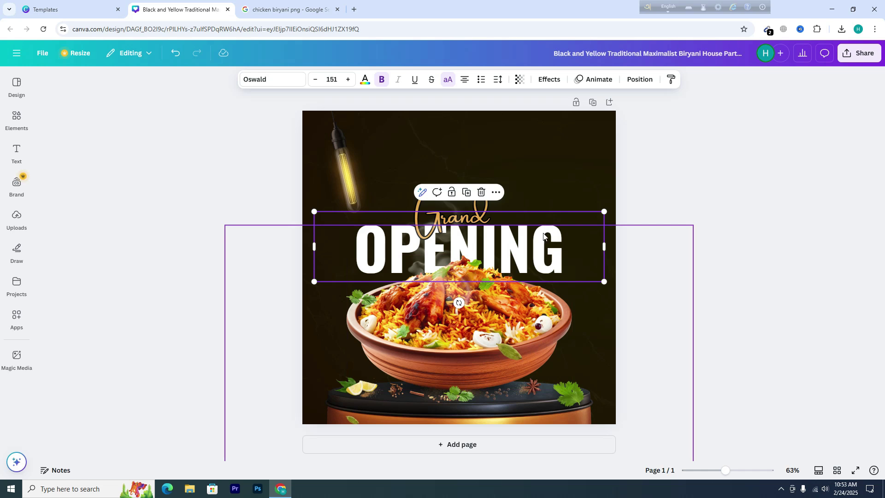
- Replace the "OPENING" headline with "BIRYANI" and enlarge it to a font size of about 172
{"action": "double_click", "coordinate": [553, 220]}
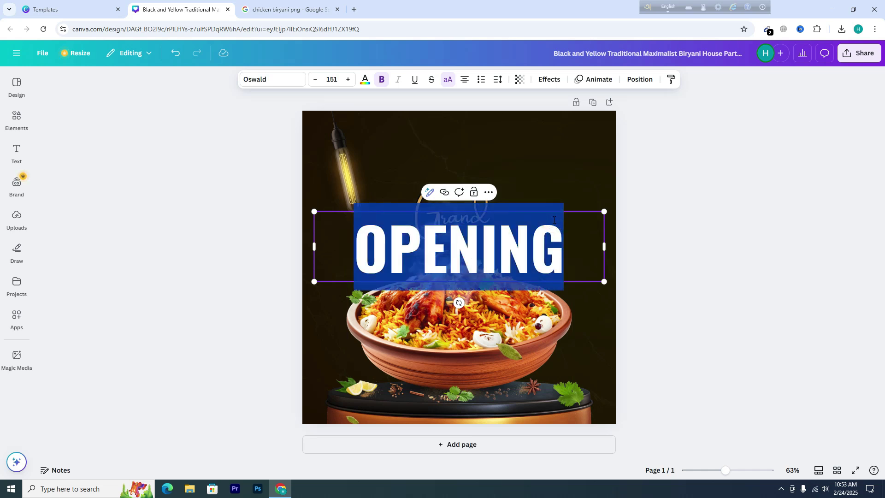
{"action": "type", "text": "BIRYANI"}
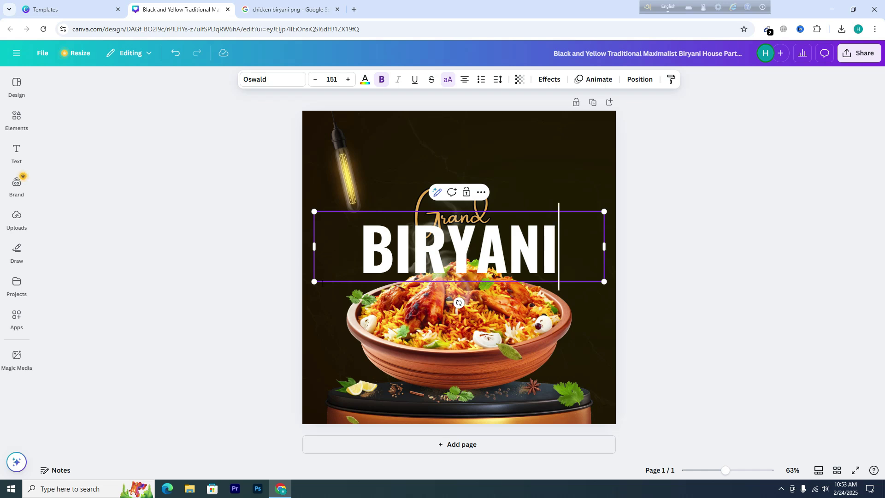
{"action": "left_click", "coordinate": [313, 281]}
{"action": "left_click_drag", "start_coordinate": [312, 281], "coordinate": [288, 288]}
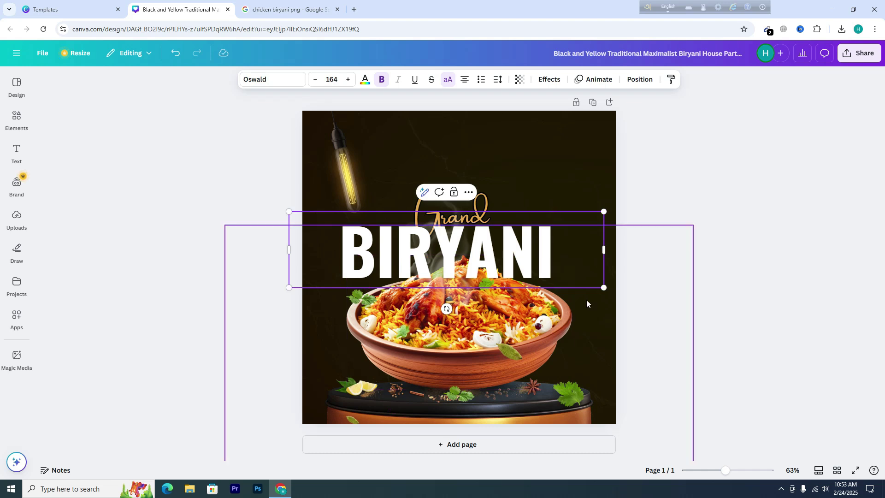
{"action": "left_click_drag", "start_coordinate": [604, 287], "coordinate": [619, 291]}
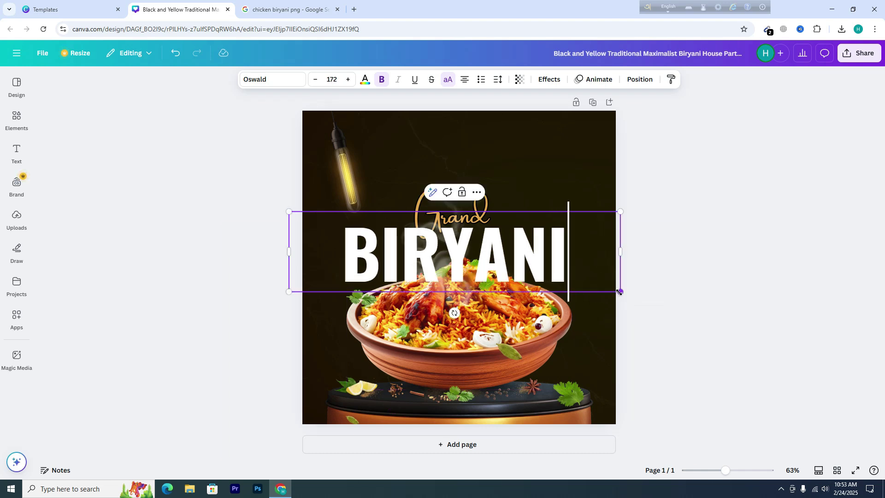
- Move the "BIRYANI" headline slightly down and to the right so it is centred above the biryani bowl
{"action": "left_click", "coordinate": [595, 136]}
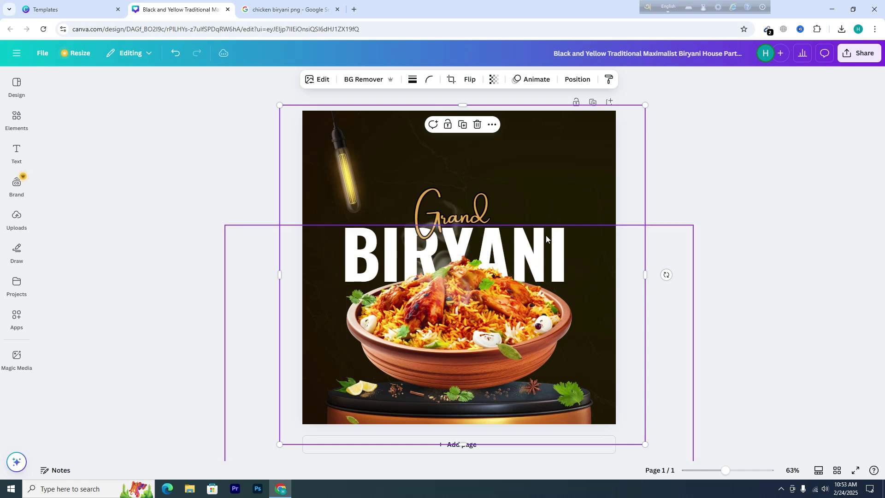
{"action": "left_click_drag", "start_coordinate": [551, 208], "coordinate": [559, 218]}
{"action": "left_click", "coordinate": [734, 214]}
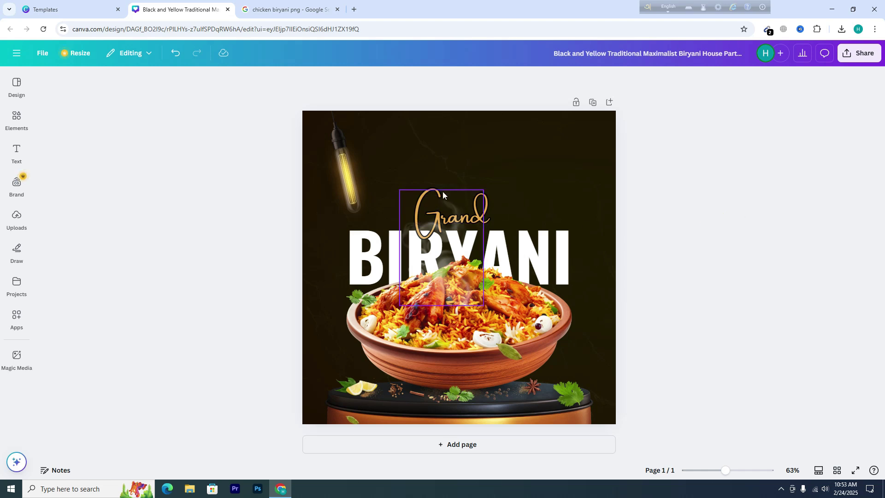
- Replace the script text "Grand" above the headline with "Chicken"
{"action": "left_click", "coordinate": [430, 189]}
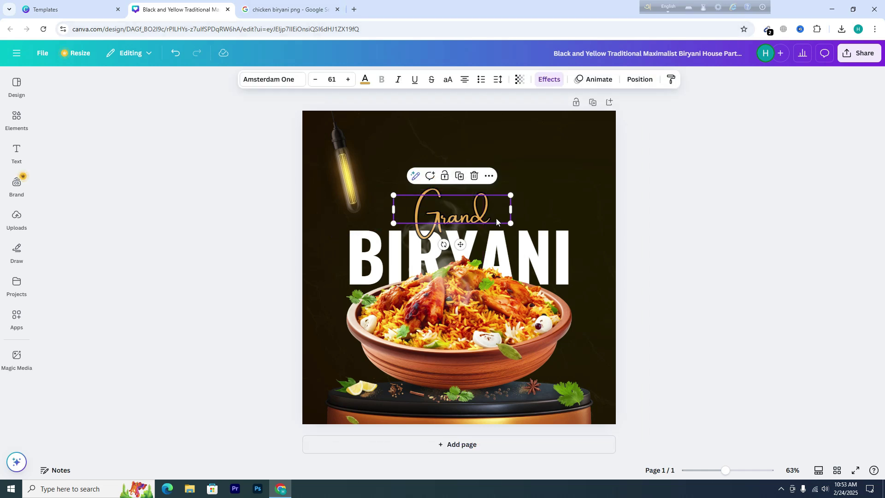
{"action": "left_click", "coordinate": [290, 10]}
{"action": "left_click_drag", "start_coordinate": [132, 63], "coordinate": [107, 64]}
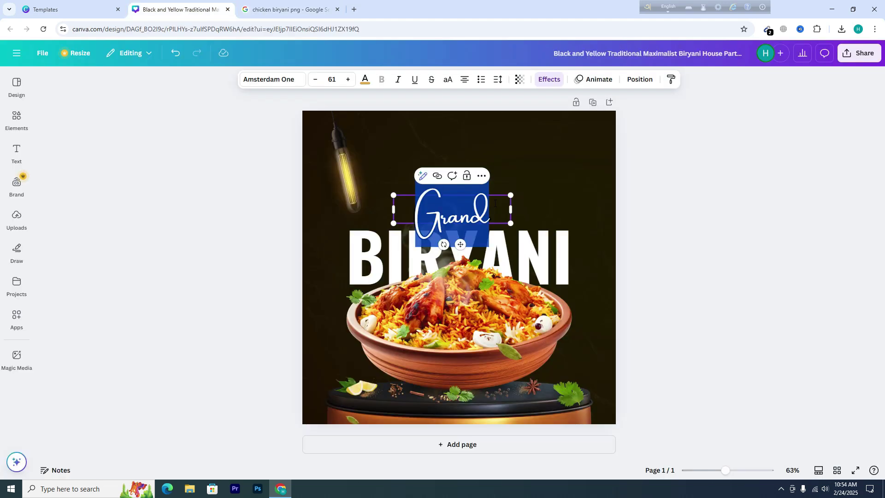
{"action": "type", "text": "chicken"}
{"action": "left_click", "coordinate": [424, 221]}
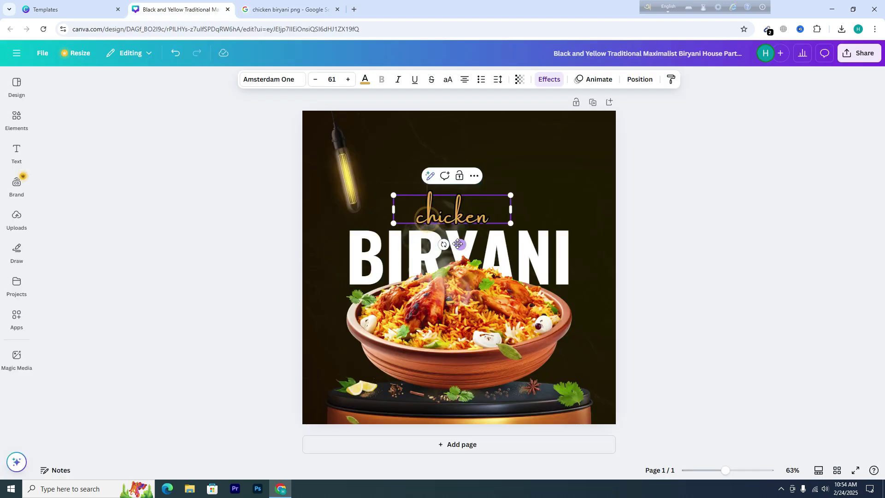
{"action": "key", "text": "BackSpace"}
{"action": "type", "text": "C"}
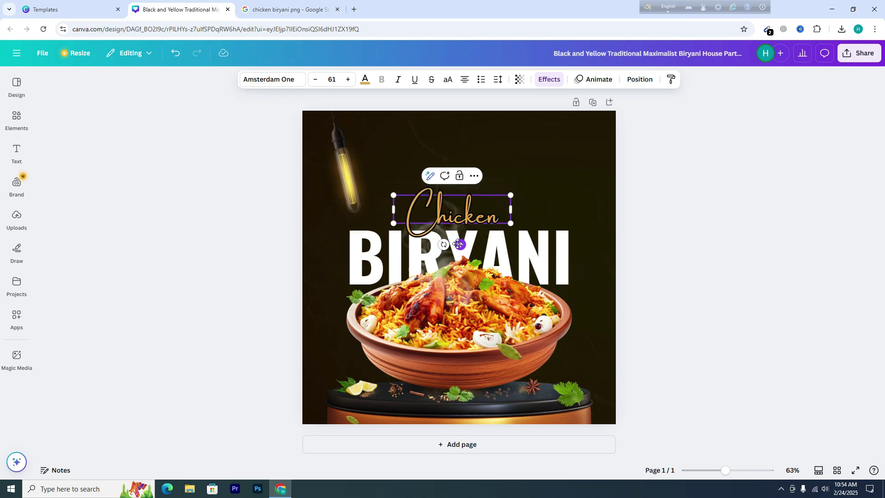
{"action": "left_click", "coordinate": [432, 218]}
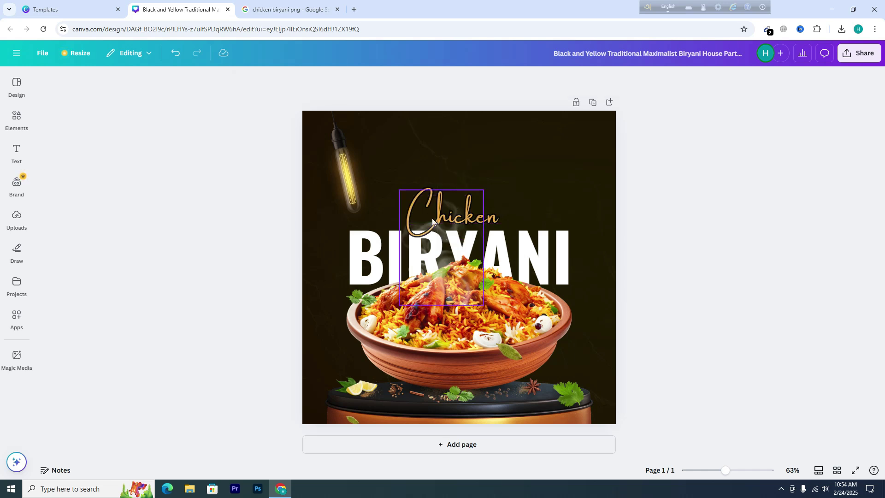
- Move the "Chicken" text slightly up so it clears the "BIRYANI" headline
{"action": "left_click", "coordinate": [463, 186]}
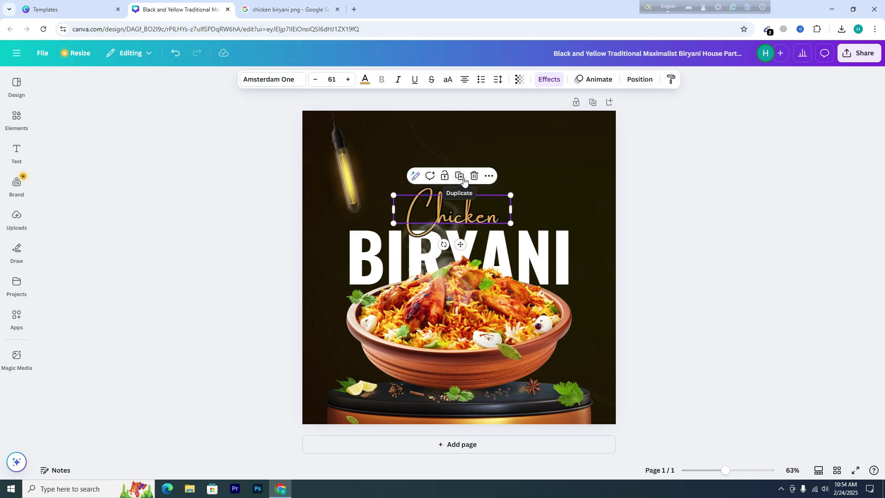
{"action": "left_click_drag", "start_coordinate": [498, 200], "coordinate": [498, 189]}
{"action": "left_click", "coordinate": [671, 224]}
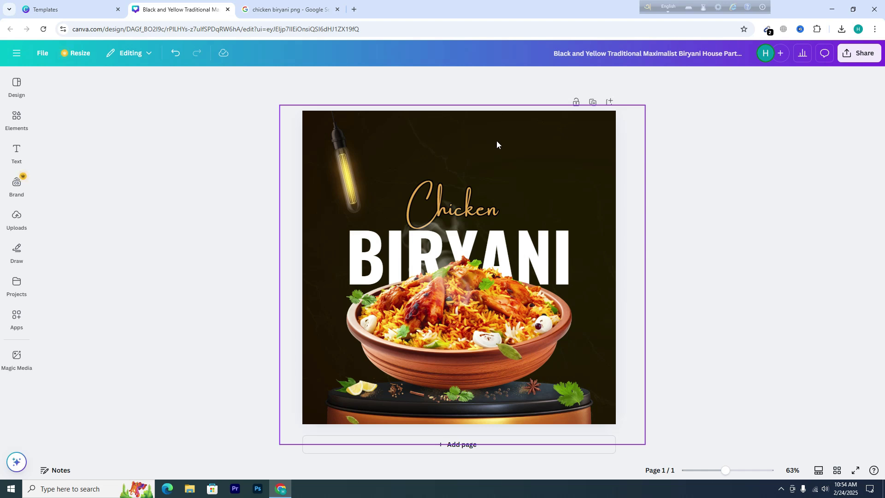
{"action": "left_click", "coordinate": [783, 193]}
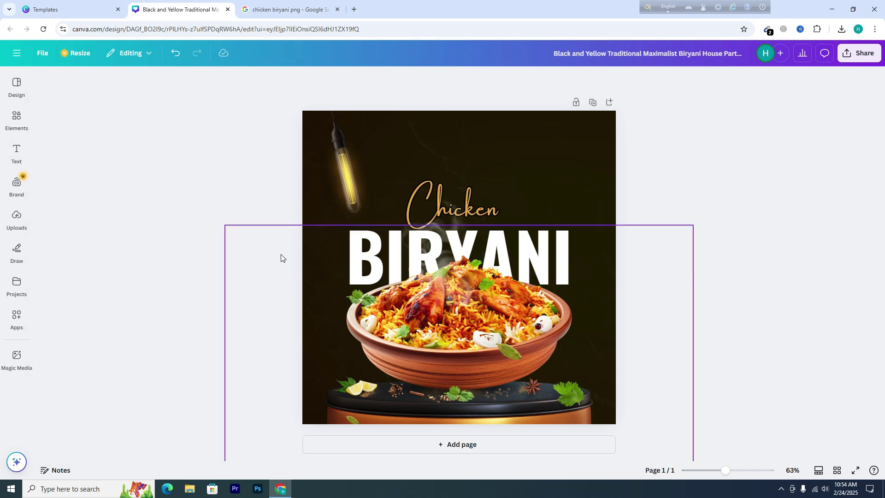
- Search the design elements for "chilli" and restrict the results to graphics
{"action": "left_click", "coordinate": [17, 123]}
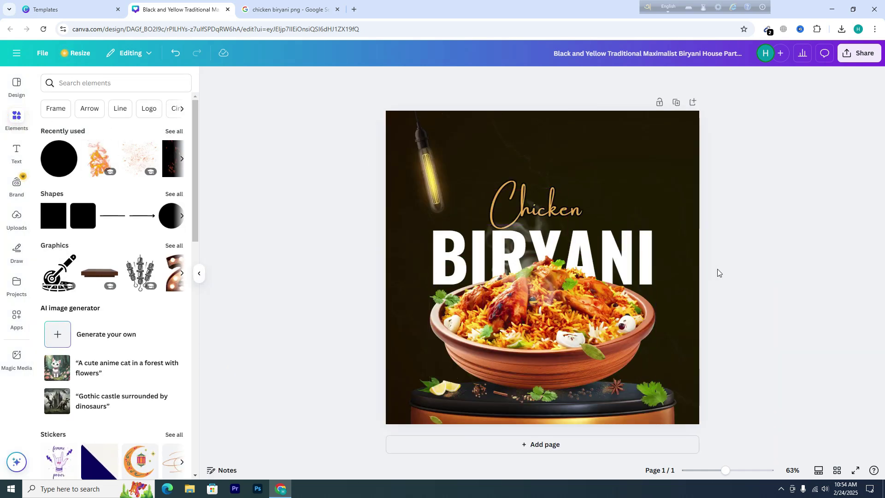
{"action": "left_click", "coordinate": [106, 82]}
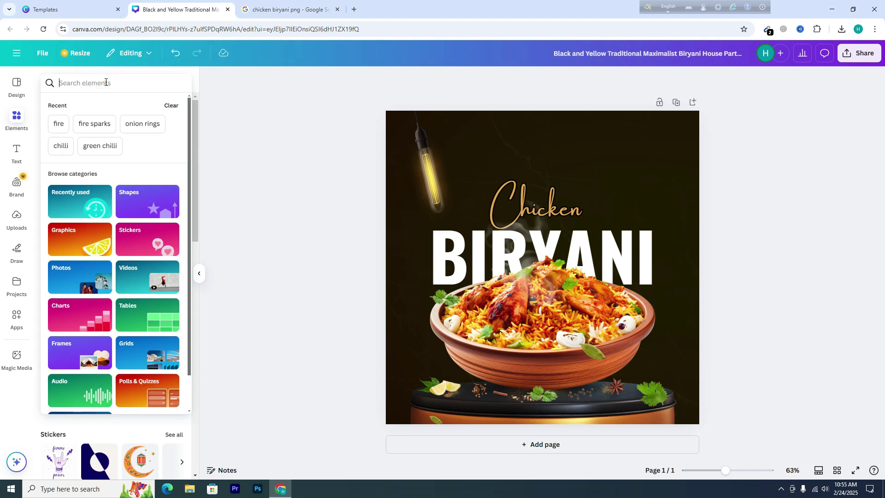
{"action": "left_click", "coordinate": [60, 147]}
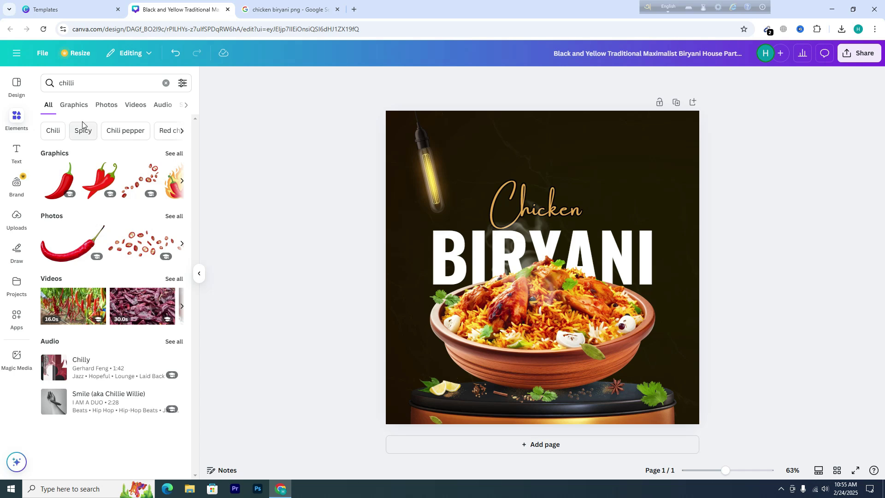
{"action": "left_click", "coordinate": [76, 105]}
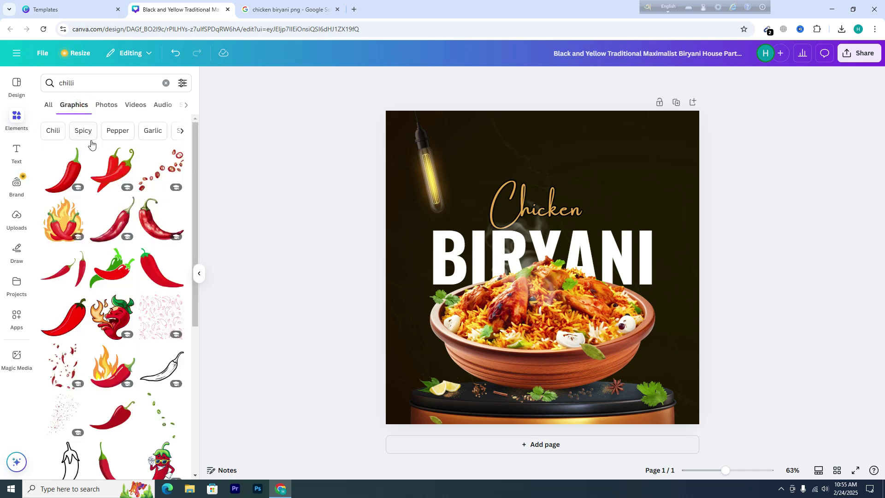
- Add the green chilli graphic, shrink it, and place it tilted at the poster's left edge beside the bowl
{"action": "scroll", "coordinate": [139, 239], "scroll_direction": "down", "scroll_amount": 5}
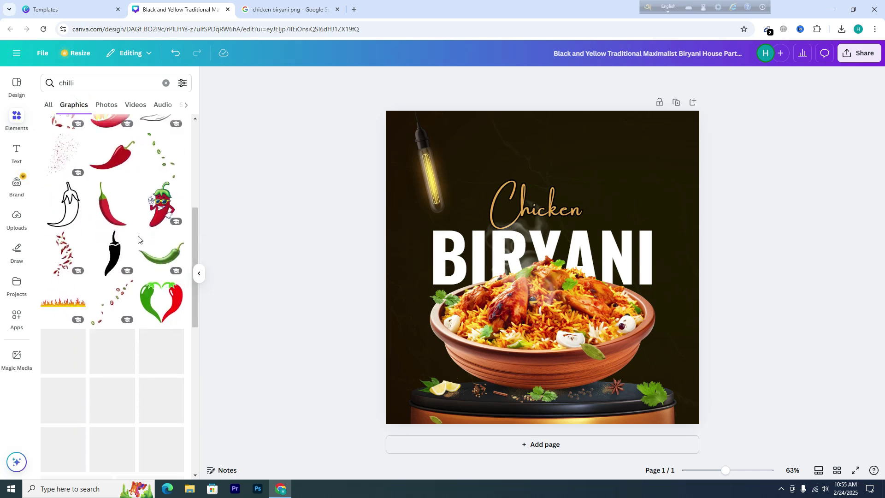
{"action": "scroll", "coordinate": [133, 258], "scroll_direction": "down", "scroll_amount": 3}
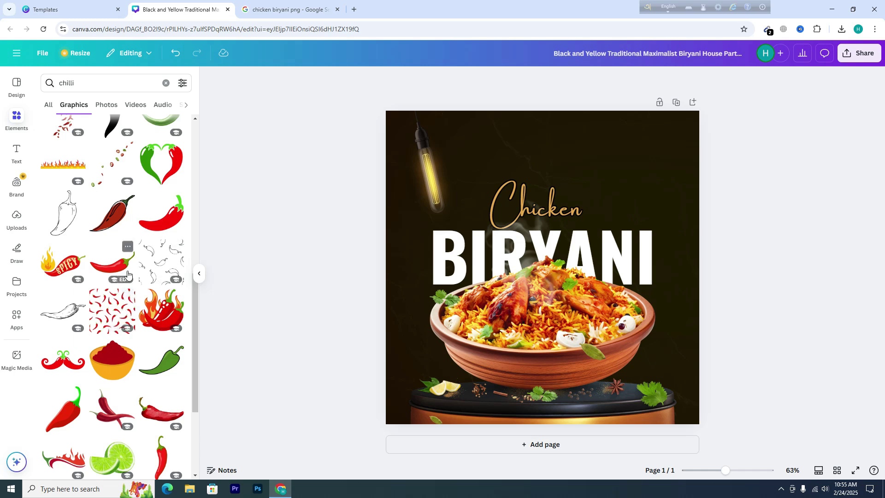
{"action": "scroll", "coordinate": [128, 275], "scroll_direction": "down", "scroll_amount": 4}
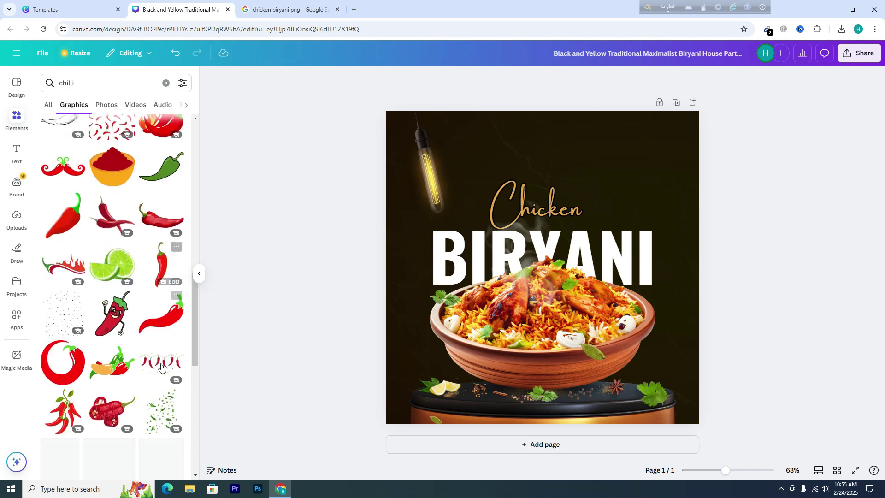
{"action": "scroll", "coordinate": [138, 329], "scroll_direction": "up", "scroll_amount": 15}
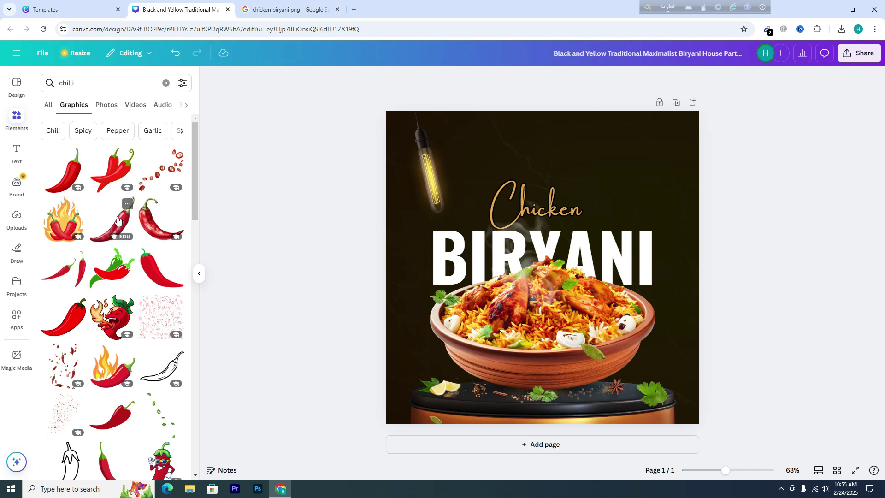
{"action": "scroll", "coordinate": [177, 385], "scroll_direction": "down", "scroll_amount": 3}
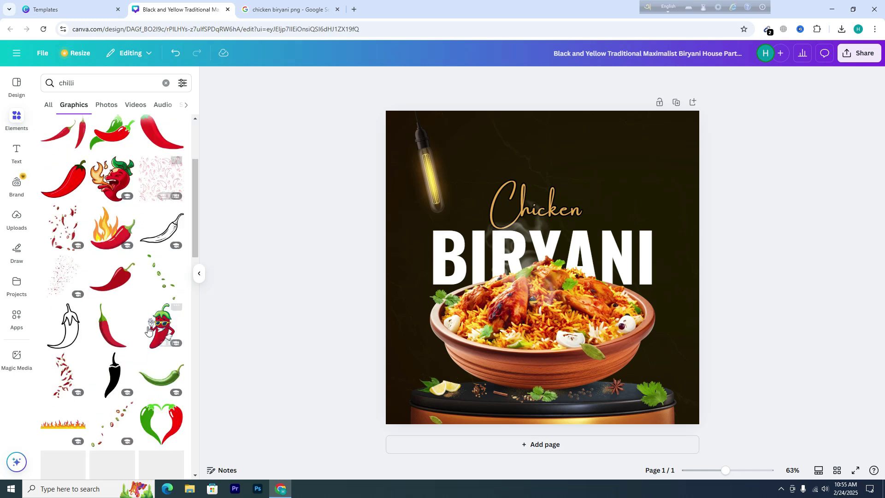
{"action": "left_click", "coordinate": [162, 378]}
{"action": "left_click_drag", "start_coordinate": [667, 328], "coordinate": [433, 310]}
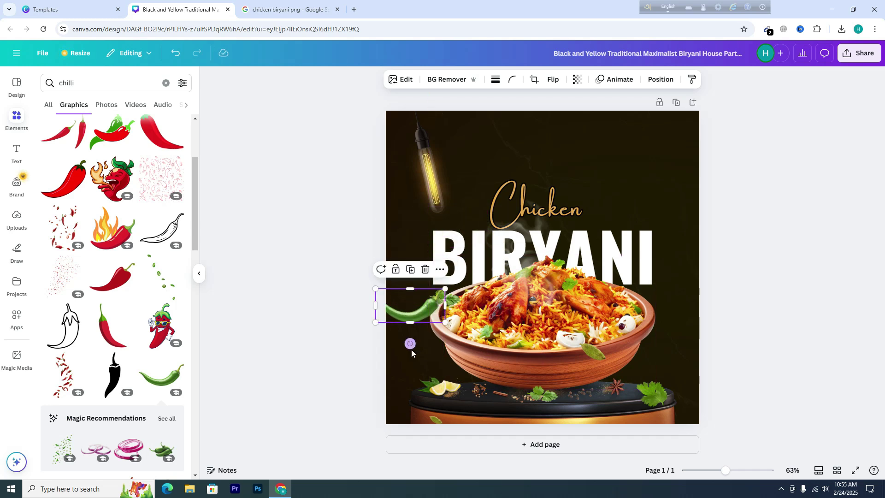
{"action": "left_click_drag", "start_coordinate": [410, 342], "coordinate": [425, 339]}
{"action": "left_click_drag", "start_coordinate": [426, 296], "coordinate": [435, 319]}
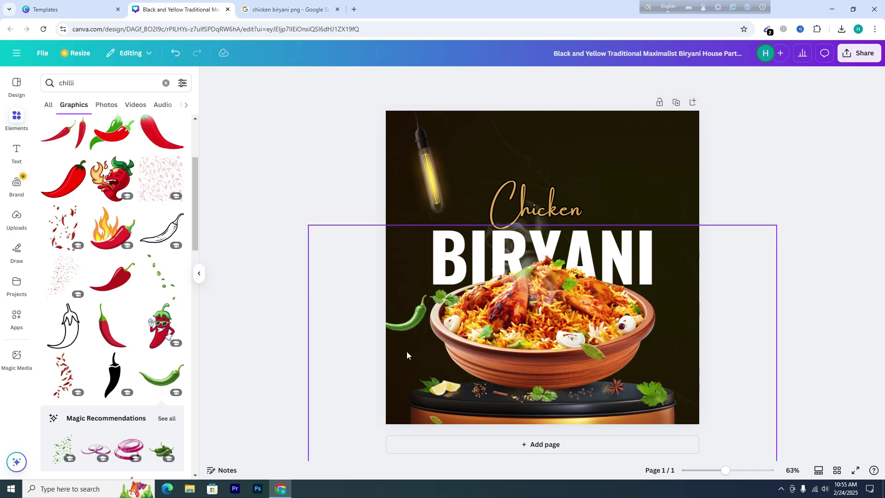
- Blur the whole green chilli image with an intensity of 64
{"action": "left_click", "coordinate": [419, 321]}
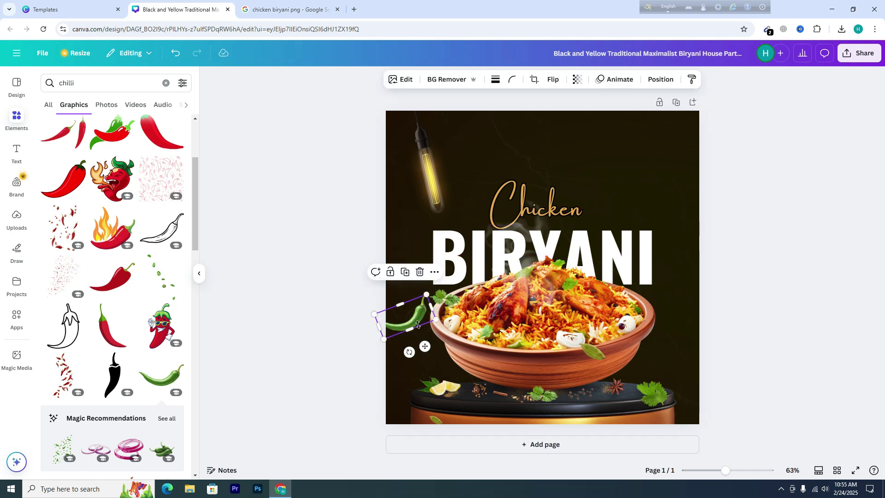
{"action": "left_click", "coordinate": [406, 80]}
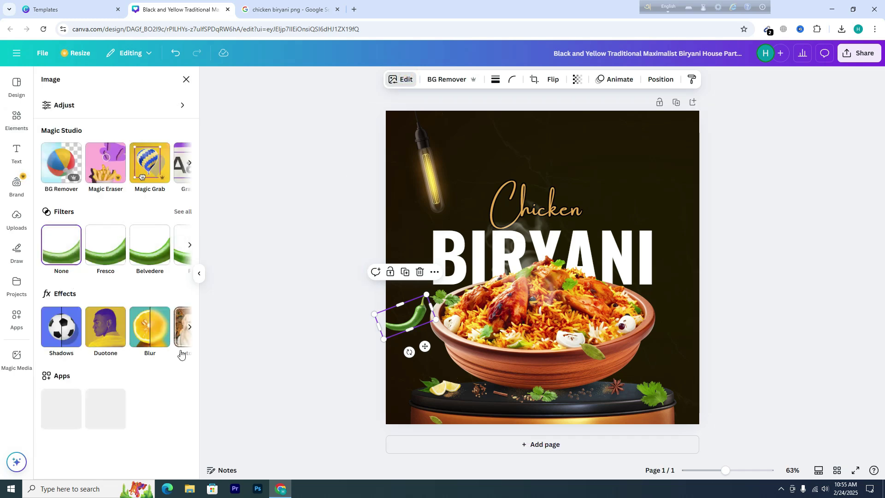
{"action": "left_click", "coordinate": [151, 335]}
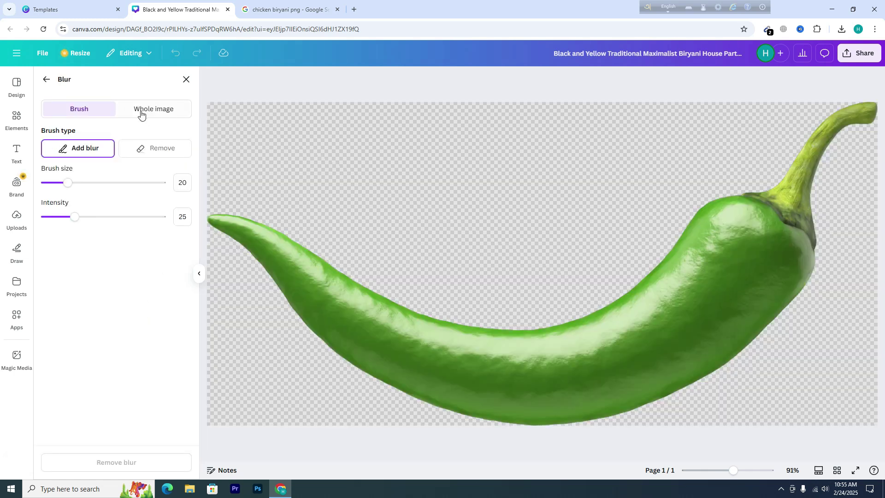
{"action": "left_click", "coordinate": [157, 110]}
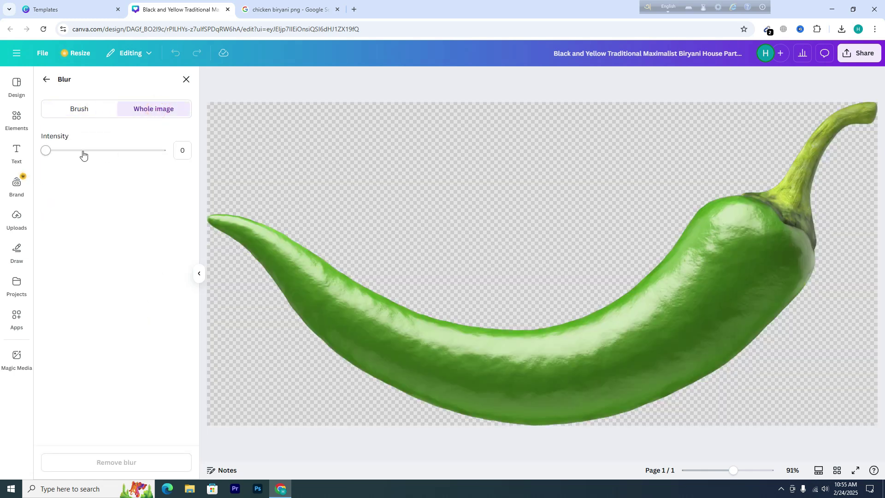
{"action": "left_click_drag", "start_coordinate": [48, 152], "coordinate": [120, 159]}
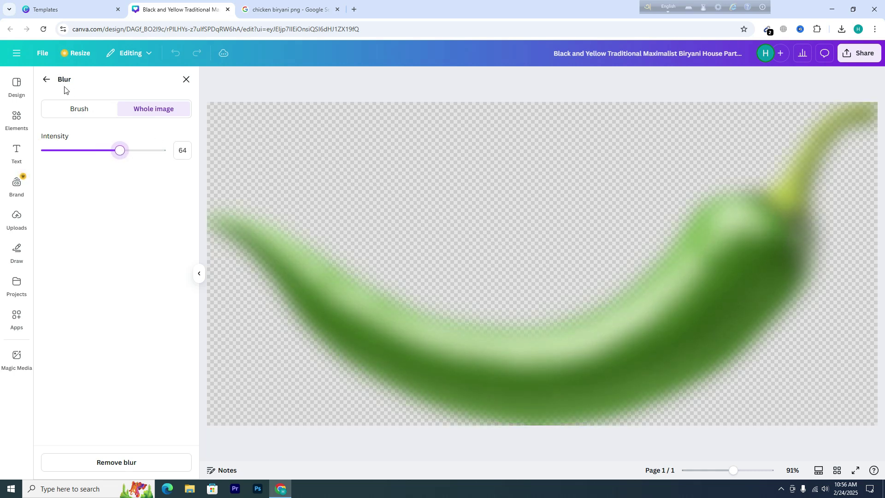
{"action": "left_click", "coordinate": [45, 80]}
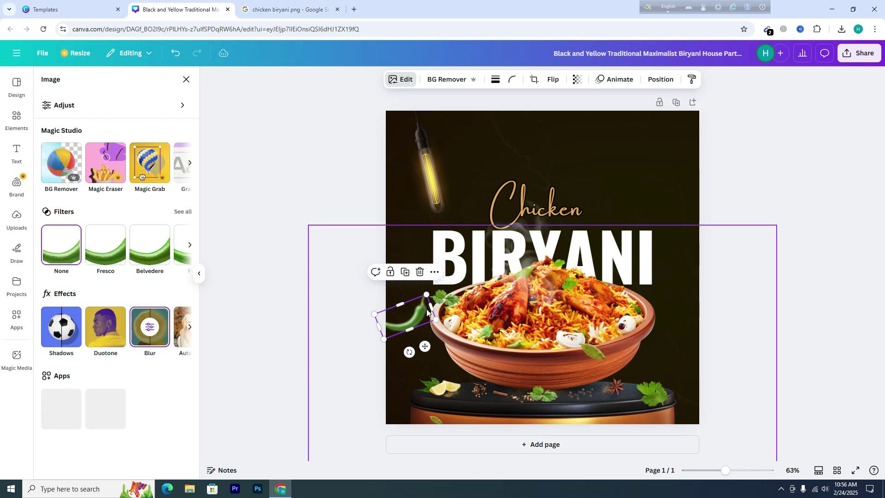
{"action": "left_click", "coordinate": [804, 207]}
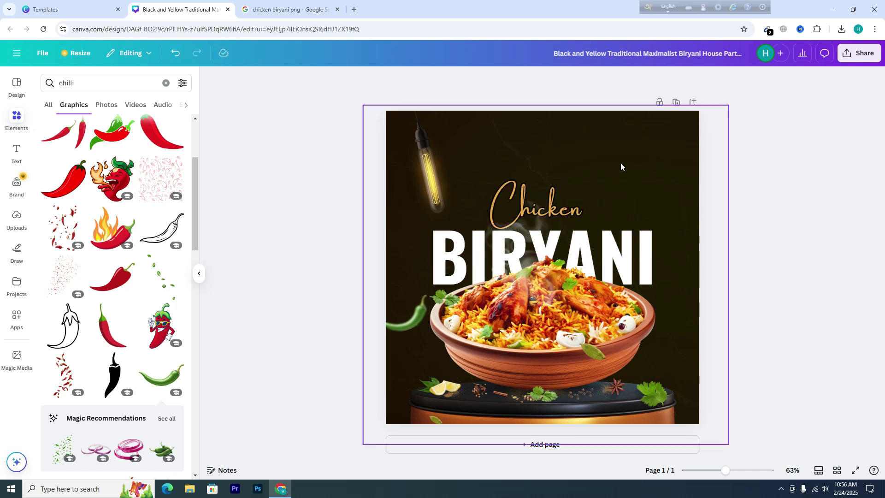
- Add the red chilli photo from all chilli results, shrink and rotate it, and place it in the poster's upper-right corner
{"action": "scroll", "coordinate": [69, 138], "scroll_direction": "up", "scroll_amount": 3}
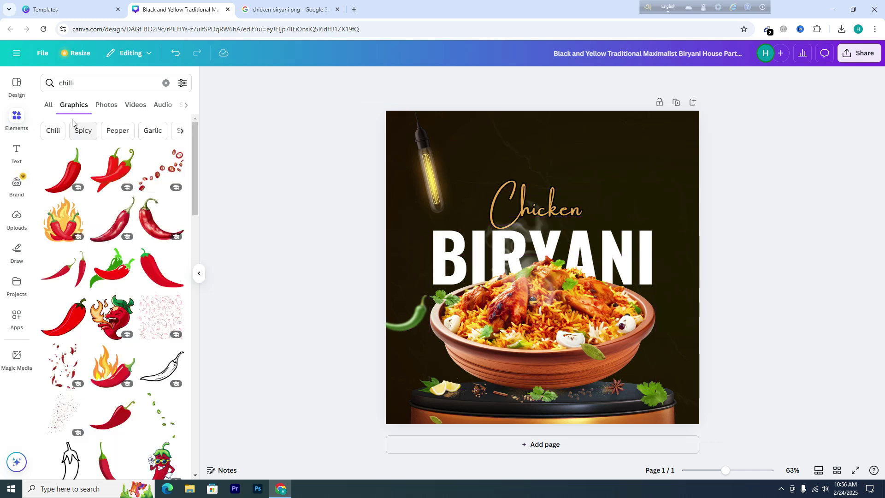
{"action": "left_click", "coordinate": [49, 105]}
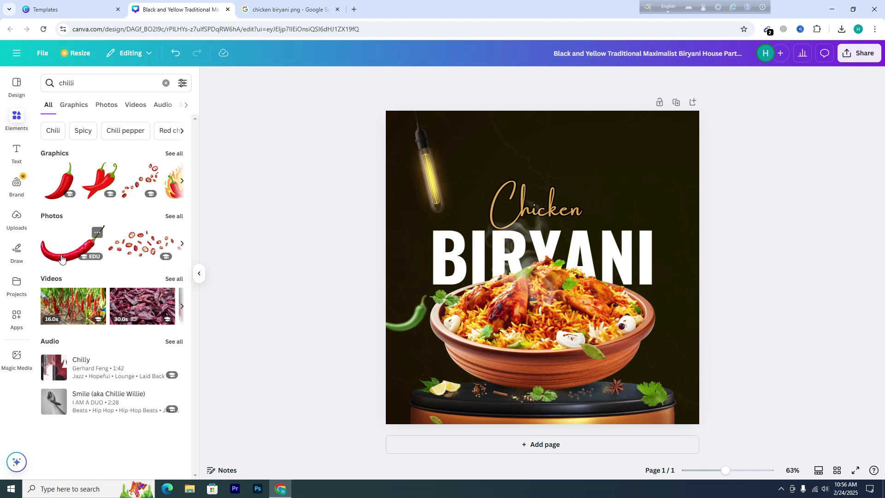
{"action": "left_click", "coordinate": [62, 258]}
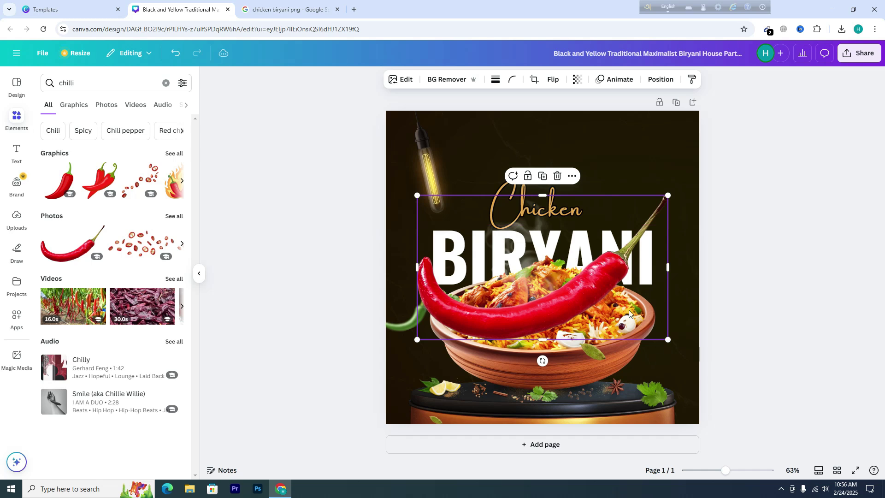
{"action": "left_click_drag", "start_coordinate": [668, 340], "coordinate": [691, 179]}
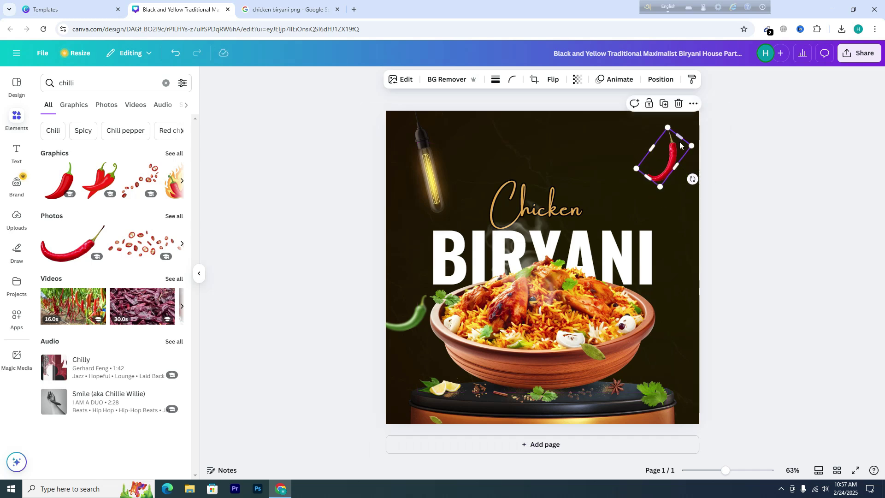
- Blur the whole red chilli image with an intensity of 69
{"action": "left_click", "coordinate": [410, 88]}
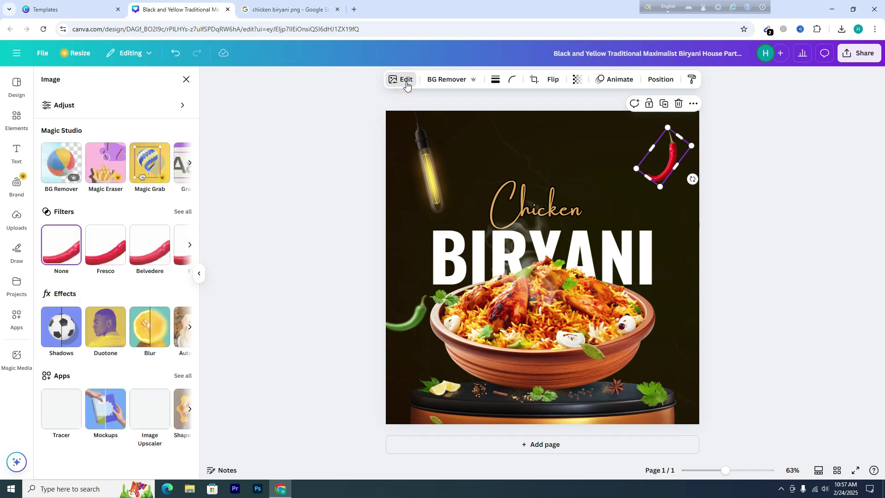
{"action": "left_click", "coordinate": [149, 328]}
{"action": "left_click_drag", "start_coordinate": [46, 150], "coordinate": [126, 150]}
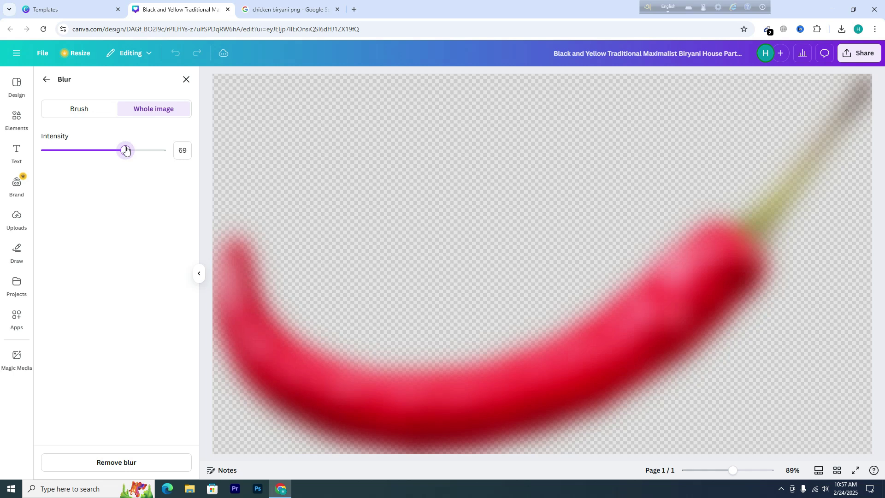
{"action": "left_click", "coordinate": [46, 80]}
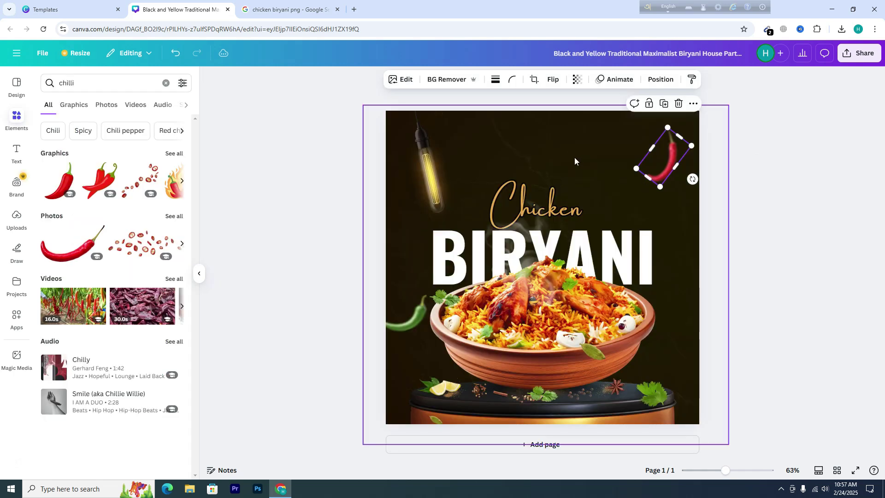
- Search the elements for onion rings and restrict the results to graphics
{"action": "left_click", "coordinate": [839, 179]}
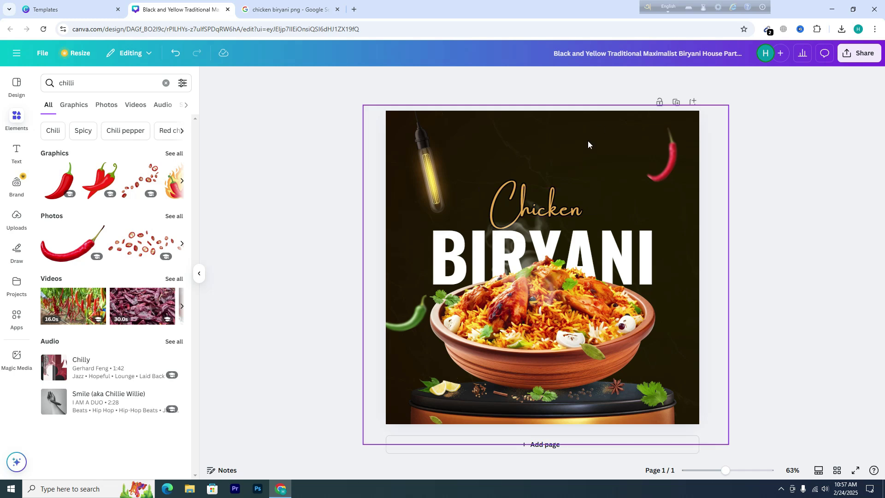
{"action": "left_click", "coordinate": [91, 85]}
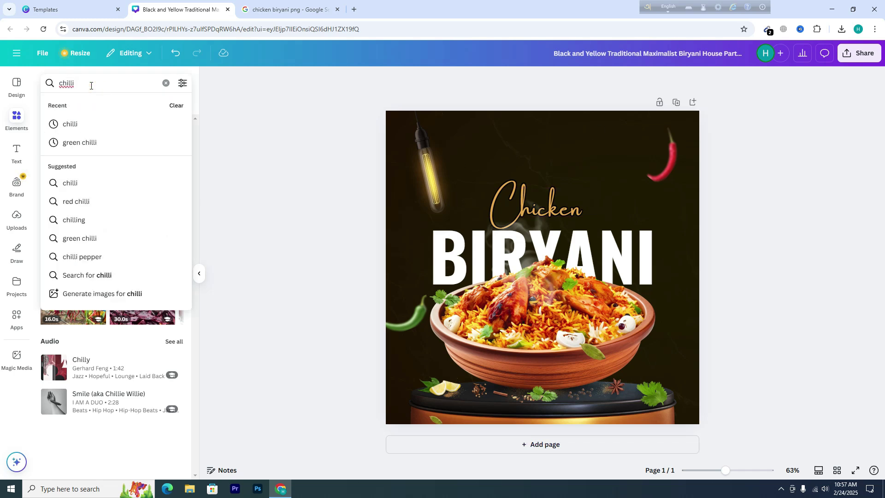
{"action": "key", "text": "BackSpace"}
{"action": "key", "text": "BackSpace"}
{"action": "key", "text": "BackSpace"}
{"action": "key", "text": "BackSpace"}
{"action": "key", "text": "BackSpace"}
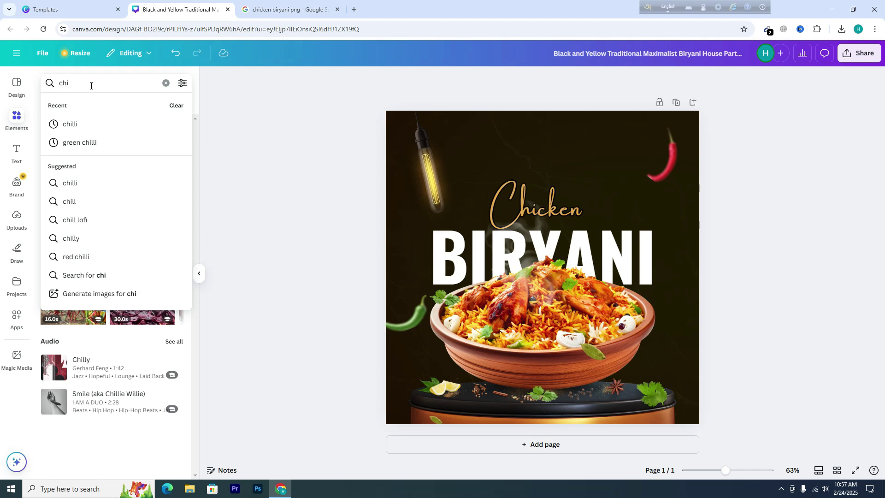
{"action": "type", "text": "on"}
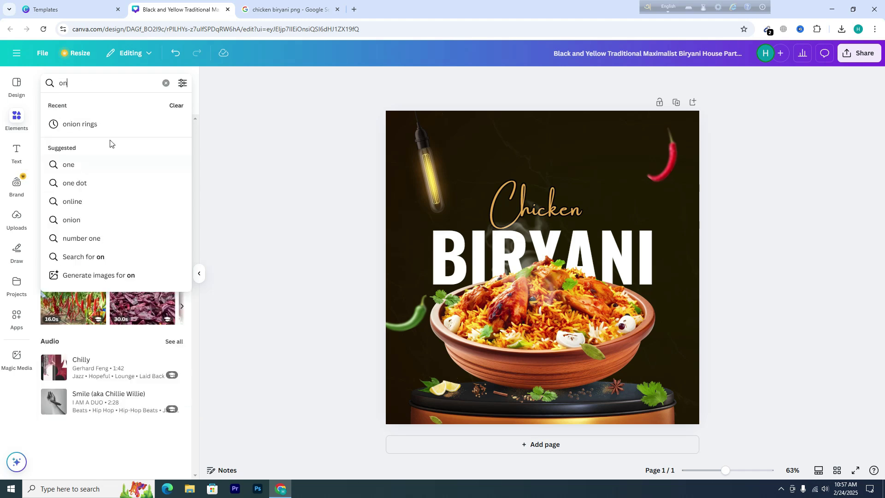
{"action": "left_click", "coordinate": [81, 128]}
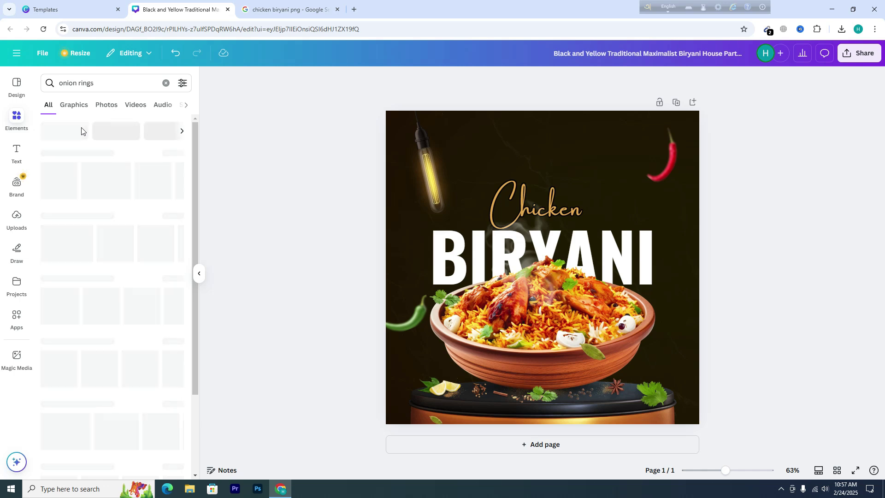
{"action": "left_click", "coordinate": [77, 106]}
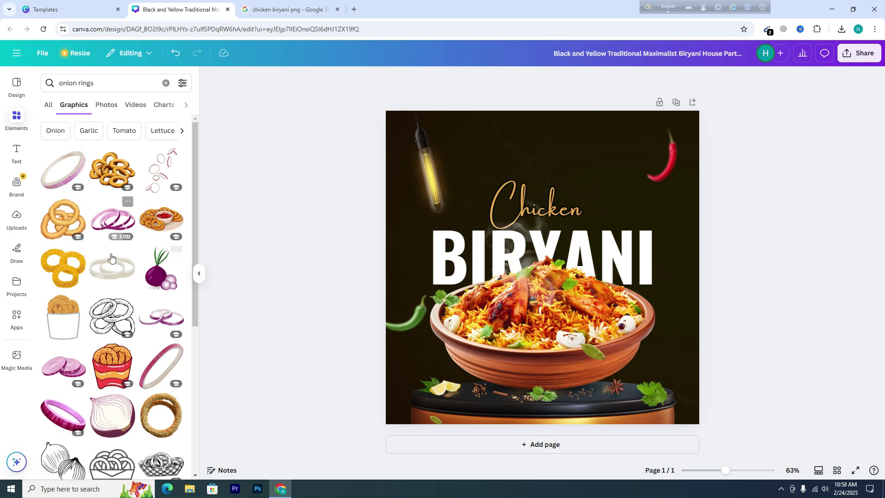
- Add the slanted purple-edged single onion ring, shrink it, and place it partly over the poster's top edge
{"action": "left_click", "coordinate": [161, 366]}
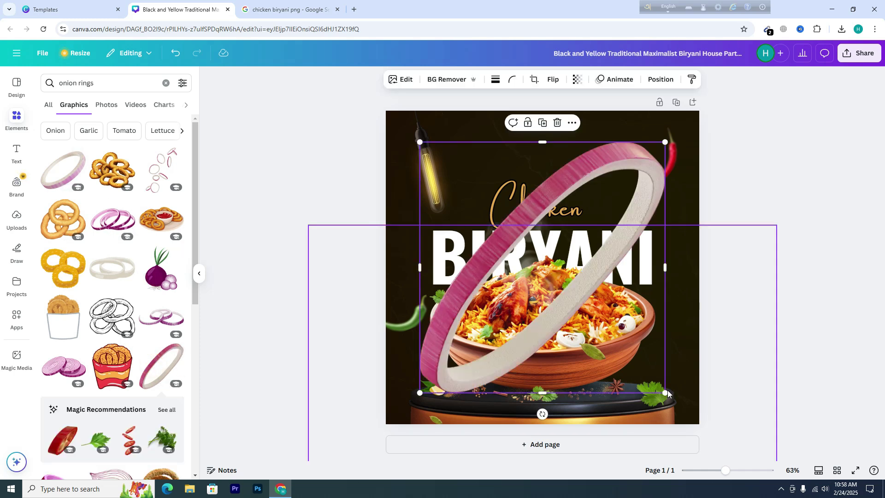
{"action": "left_click_drag", "start_coordinate": [665, 392], "coordinate": [423, 207]}
{"action": "left_click_drag", "start_coordinate": [438, 153], "coordinate": [526, 110]}
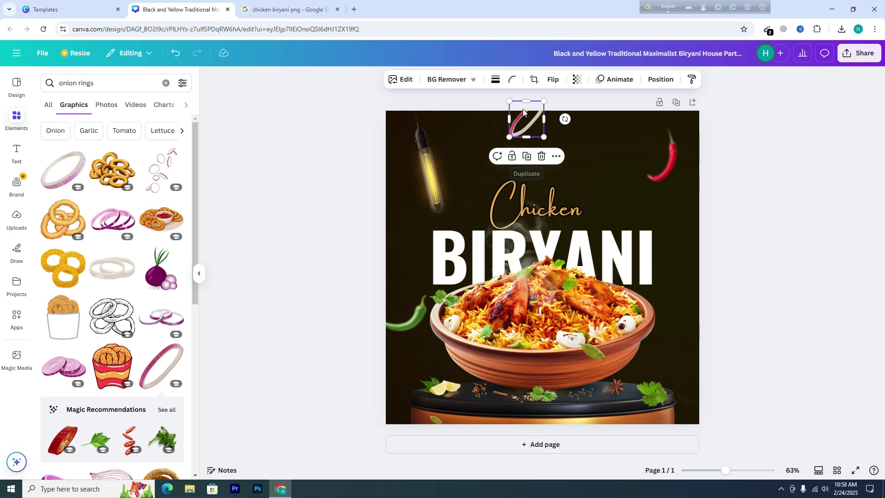
- Duplicate the small onion ring and place the copy near the poster's right edge, just above the bowl's rim
{"action": "left_click", "coordinate": [531, 161]}
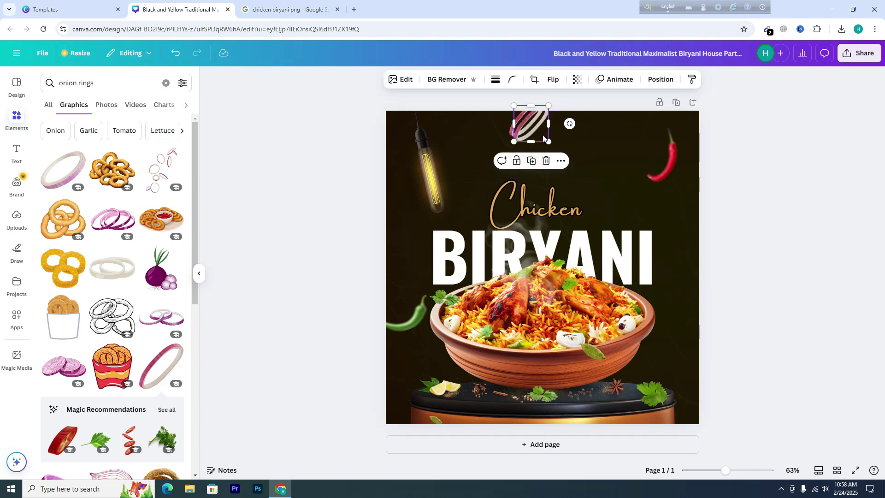
{"action": "left_click_drag", "start_coordinate": [544, 138], "coordinate": [696, 348]}
{"action": "left_click", "coordinate": [767, 392]}
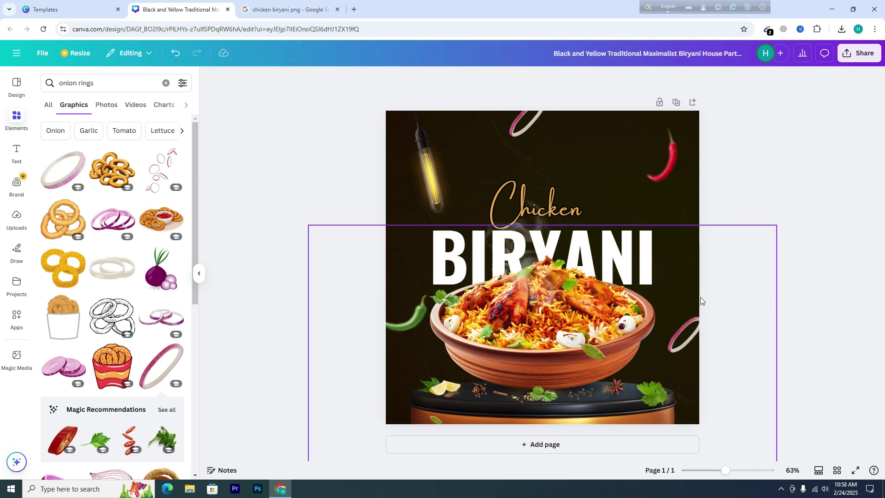
{"action": "left_click_drag", "start_coordinate": [686, 330], "coordinate": [680, 279]}
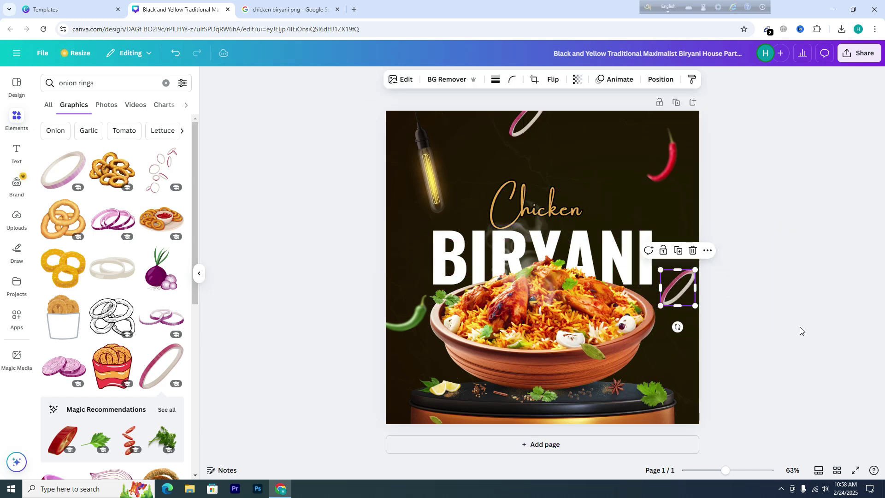
{"action": "left_click", "coordinate": [740, 292]}
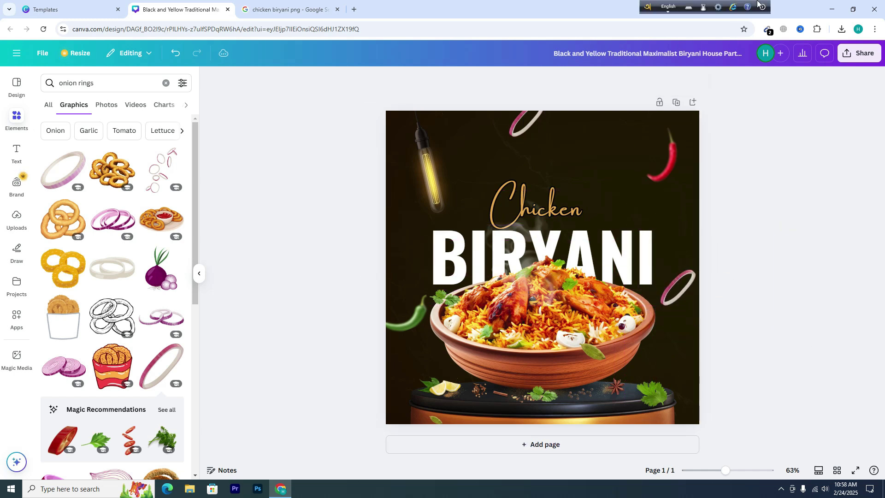
- Open the exported biryani poster PNG from the desktop to check its layout and return to the design in Chrome
{"action": "left_click", "coordinate": [832, 9]}
{"action": "double_click", "coordinate": [5, 382]}
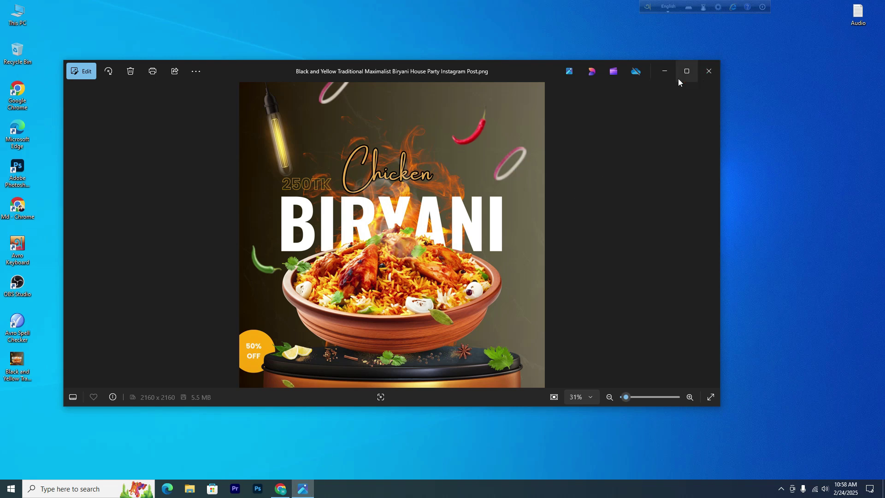
{"action": "left_click", "coordinate": [667, 74]}
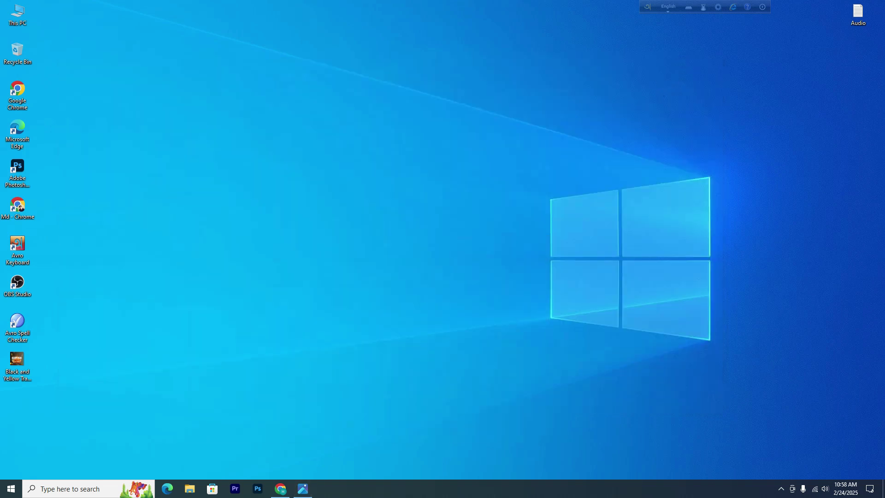
{"action": "left_click", "coordinate": [282, 489]}
- Move the duplicated onion ring lower beside the bowl so it partly overhangs the poster's right edge
{"action": "left_click", "coordinate": [685, 280]}
{"action": "left_click_drag", "start_coordinate": [684, 279], "coordinate": [697, 344]}
{"action": "left_click", "coordinate": [752, 342]}
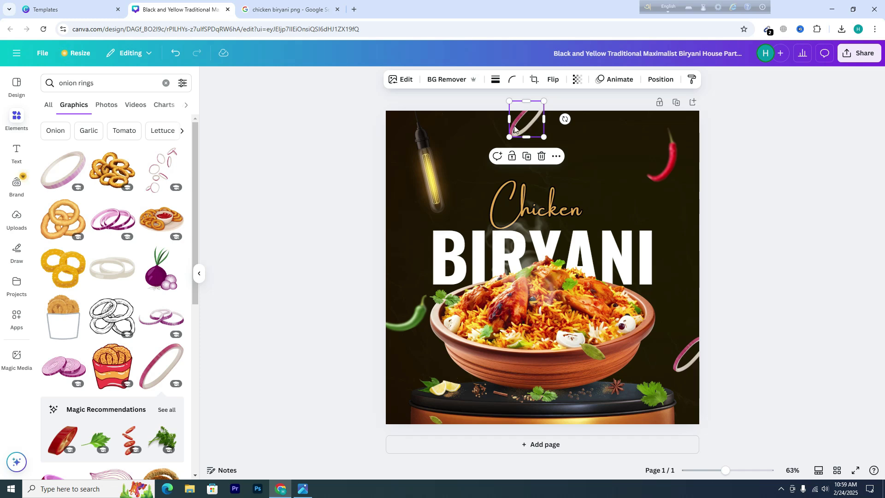
- Blur the whole onion ring image at the poster's top edge with an intensity of 61
{"action": "left_click", "coordinate": [404, 83]}
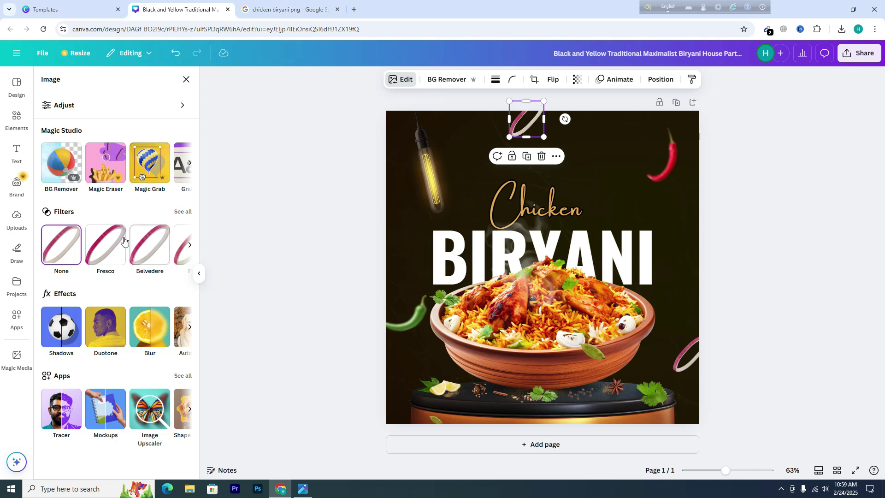
{"action": "left_click", "coordinate": [151, 331]}
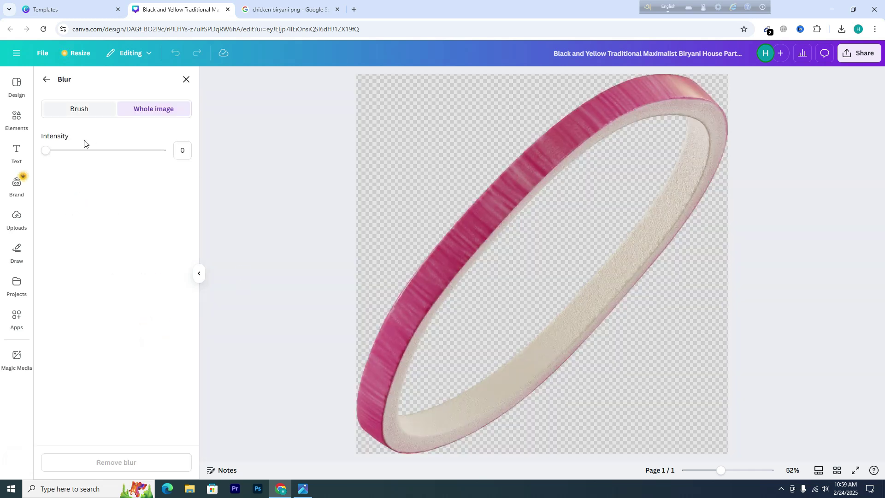
{"action": "left_click_drag", "start_coordinate": [46, 150], "coordinate": [115, 157]}
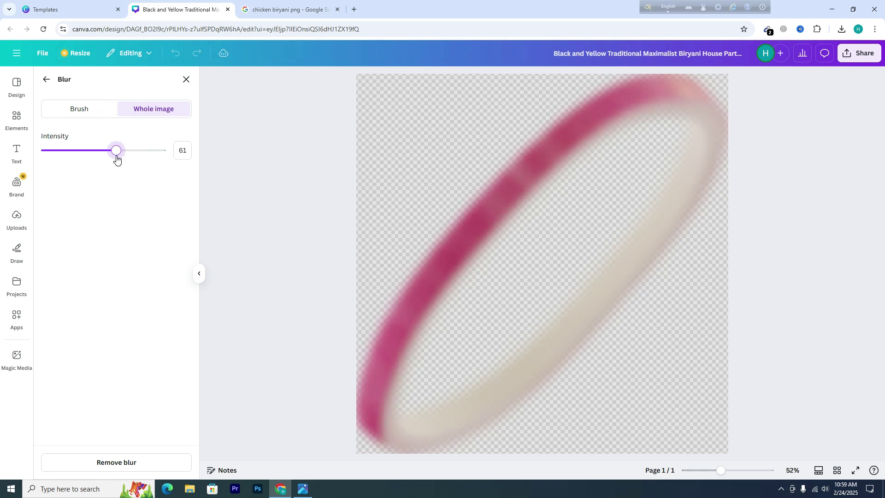
{"action": "left_click", "coordinate": [46, 80]}
{"action": "left_click", "coordinate": [778, 287]}
{"action": "left_click", "coordinate": [580, 147]}
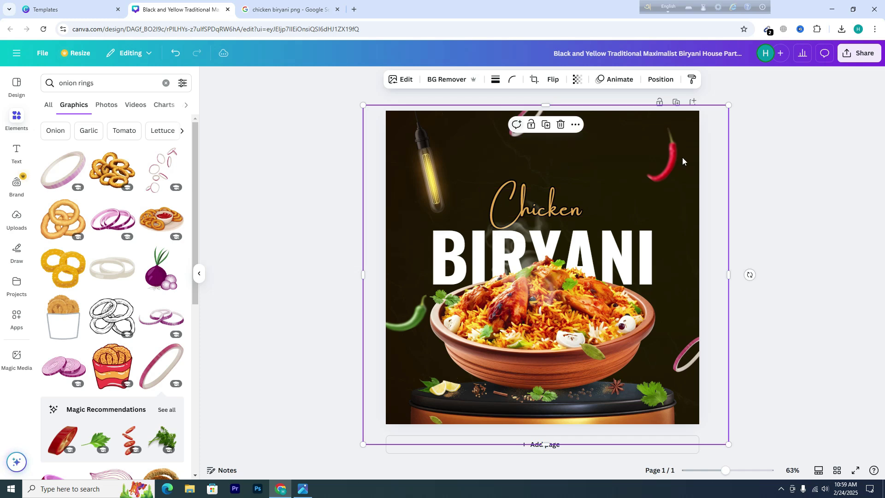
- Blur the whole onion ring image at the poster's right edge
{"action": "left_click", "coordinate": [786, 340]}
{"action": "left_click", "coordinate": [687, 349]}
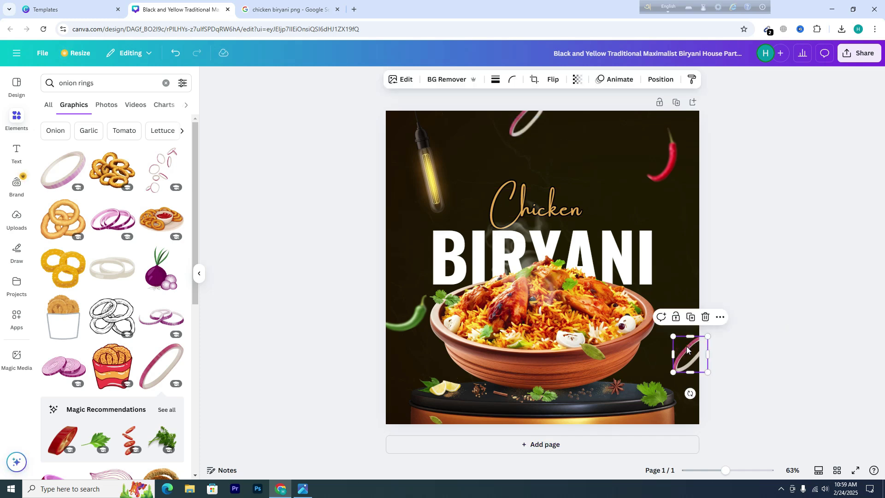
{"action": "left_click", "coordinate": [406, 81]}
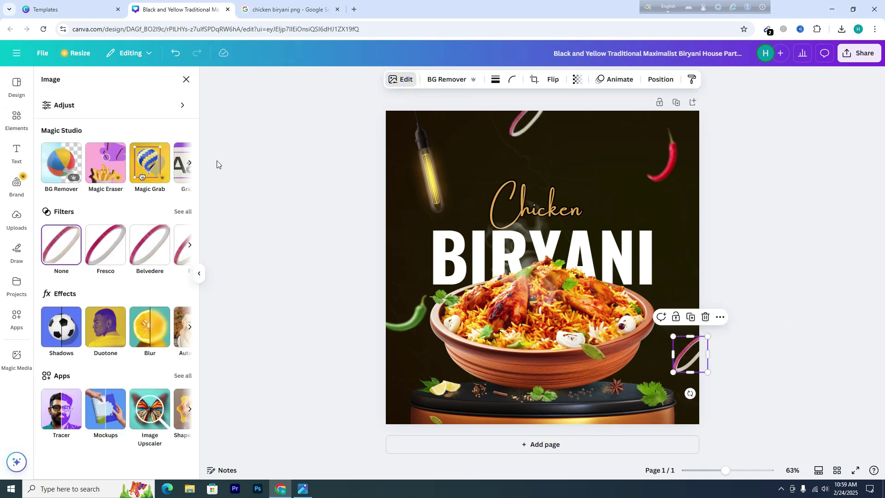
{"action": "left_click", "coordinate": [802, 289]}
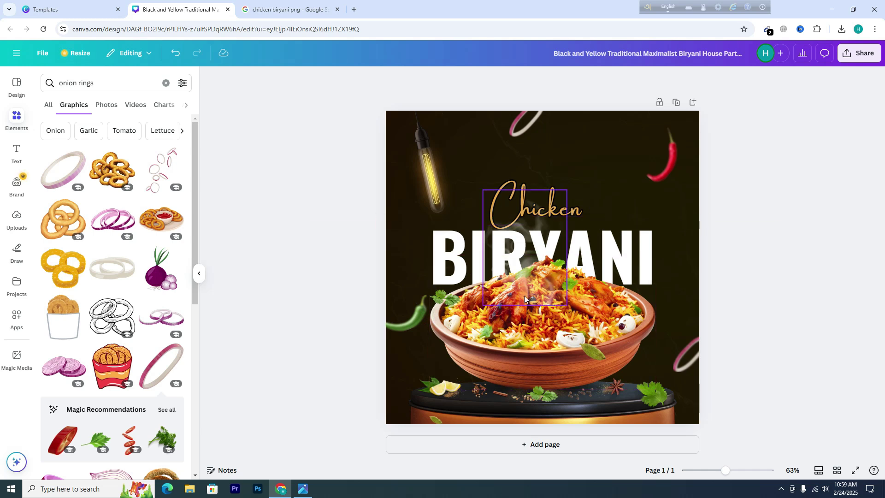
- Search the elements for fire sparks and examine the graphic and photo results
{"action": "left_click", "coordinate": [104, 83]}
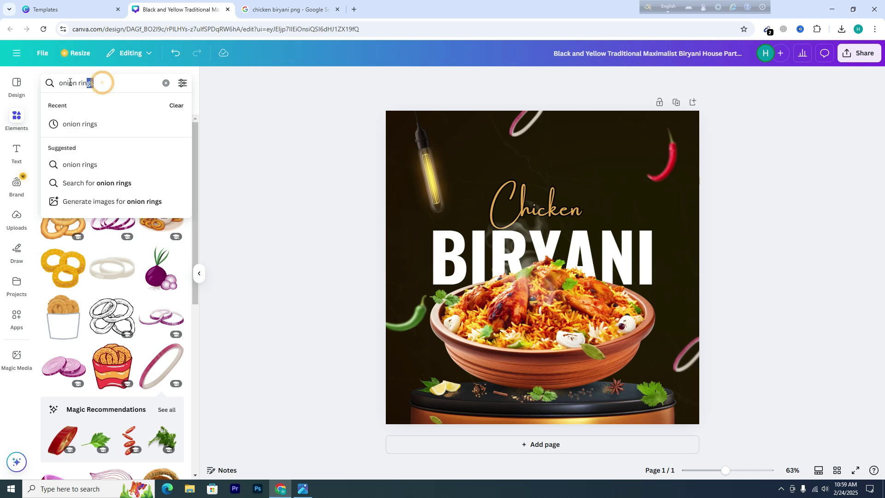
{"action": "key", "text": "BackSpace"}
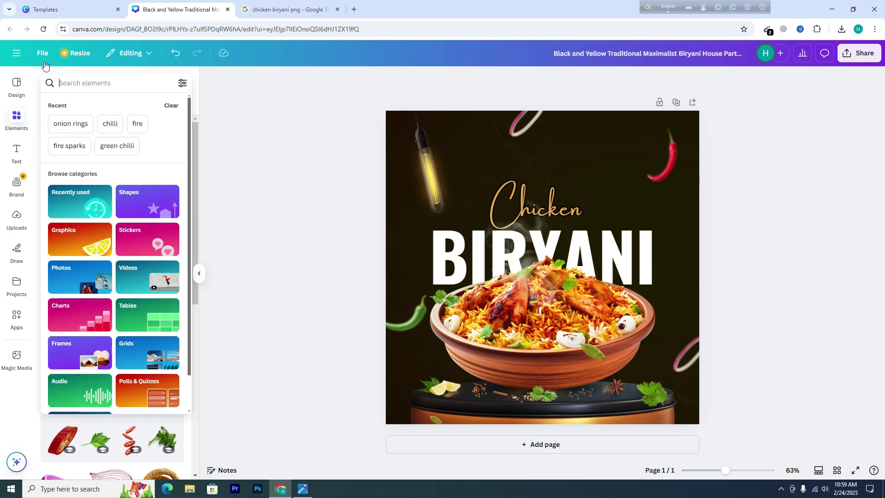
{"action": "left_click", "coordinate": [69, 152]}
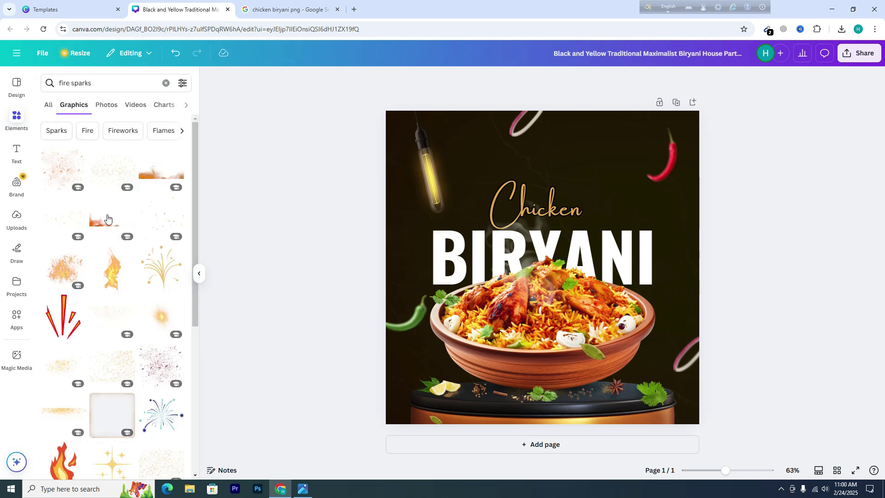
{"action": "scroll", "coordinate": [115, 272], "scroll_direction": "down", "scroll_amount": 4}
{"action": "scroll", "coordinate": [122, 275], "scroll_direction": "down", "scroll_amount": 5}
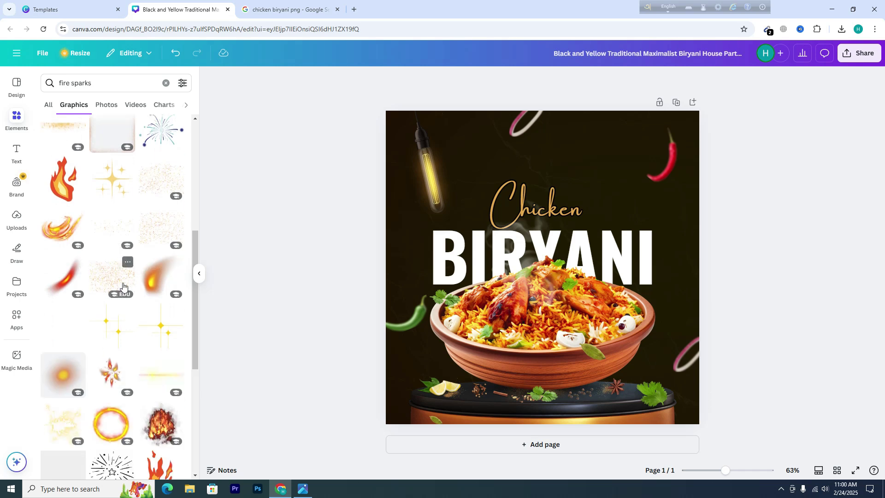
{"action": "scroll", "coordinate": [127, 325], "scroll_direction": "up", "scroll_amount": 10}
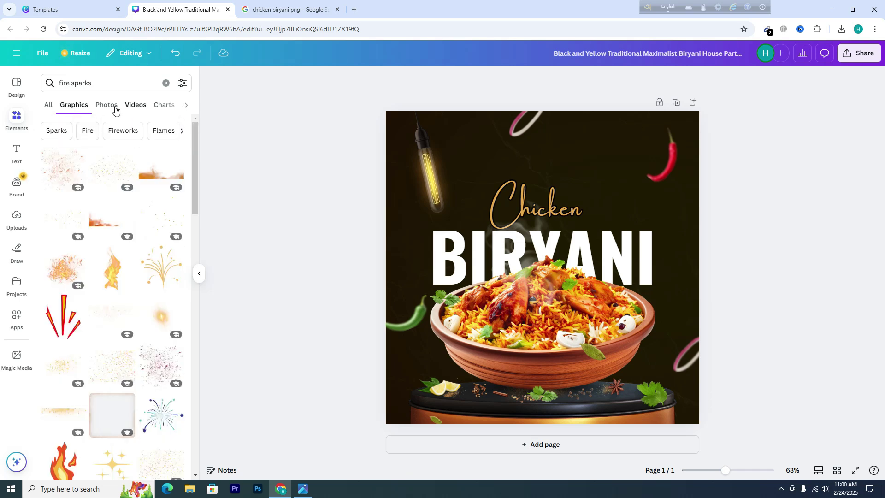
{"action": "left_click", "coordinate": [110, 107]}
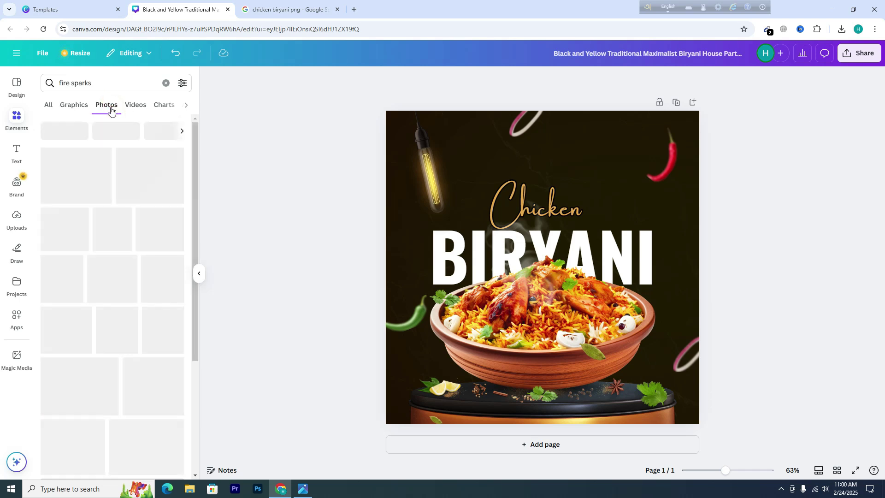
{"action": "scroll", "coordinate": [115, 244], "scroll_direction": "down", "scroll_amount": 4}
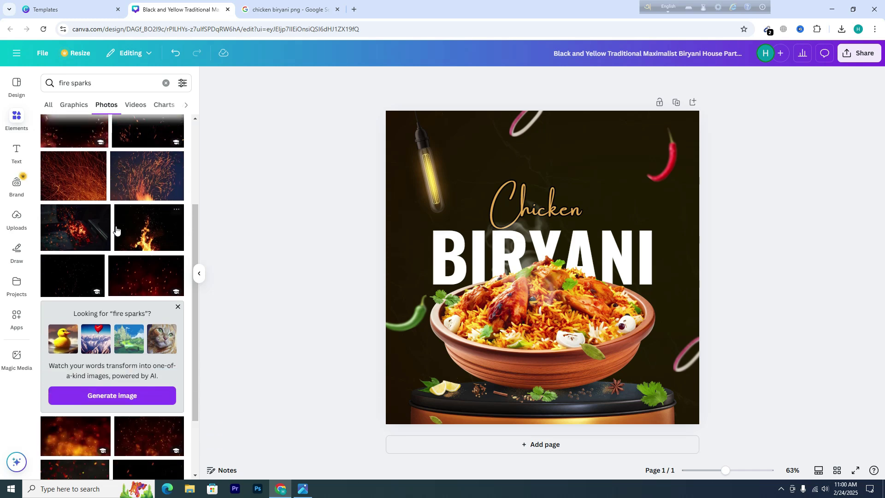
{"action": "scroll", "coordinate": [140, 241], "scroll_direction": "down", "scroll_amount": 1}
{"action": "scroll", "coordinate": [139, 244], "scroll_direction": "down", "scroll_amount": 4}
{"action": "scroll", "coordinate": [142, 250], "scroll_direction": "up", "scroll_amount": 9}
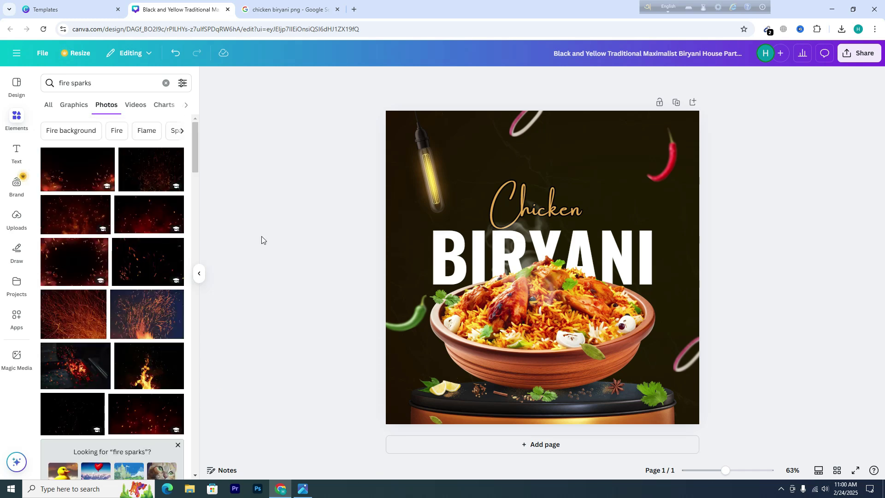
- Search the photos for fire and look through the results for a suitable flame image
{"action": "left_click", "coordinate": [102, 83]}
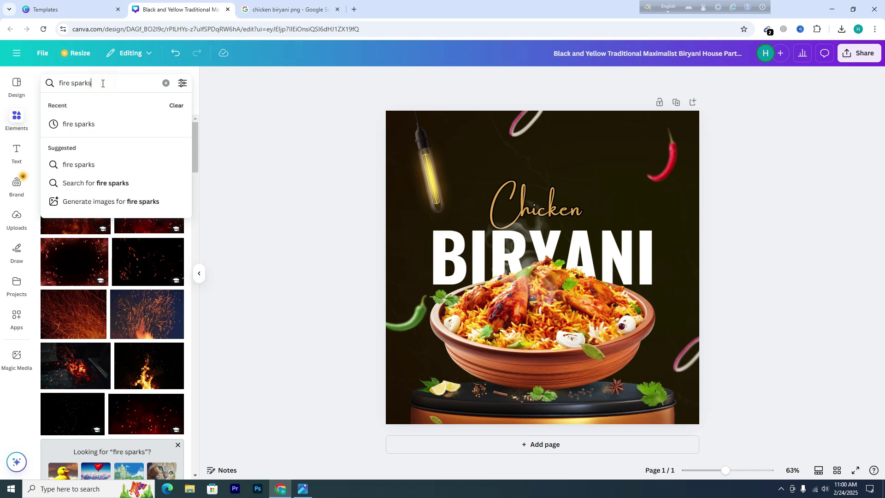
{"action": "key", "text": "BackSpace"}
{"action": "key", "text": "BackSpace"}
{"action": "key", "text": "BackSpace"}
{"action": "key", "text": "BackSpace"}
{"action": "key", "text": "BackSpace"}
{"action": "key", "text": "BackSpace"}
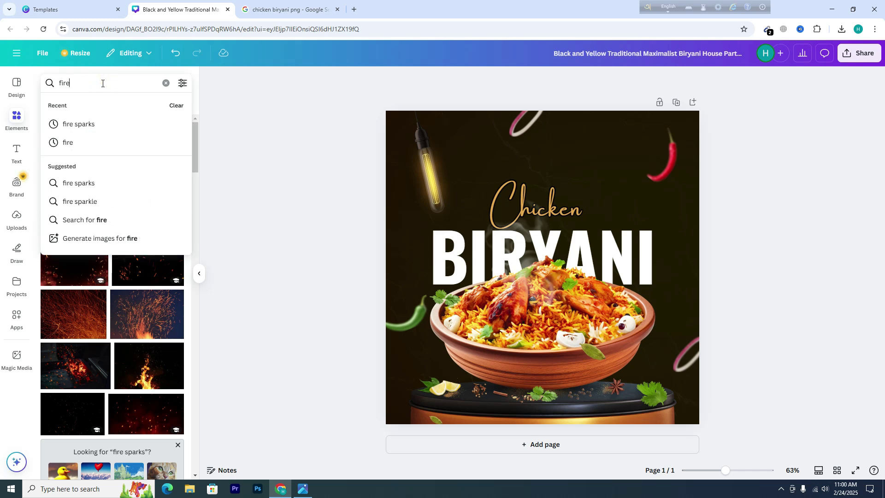
{"action": "key", "text": "Return"}
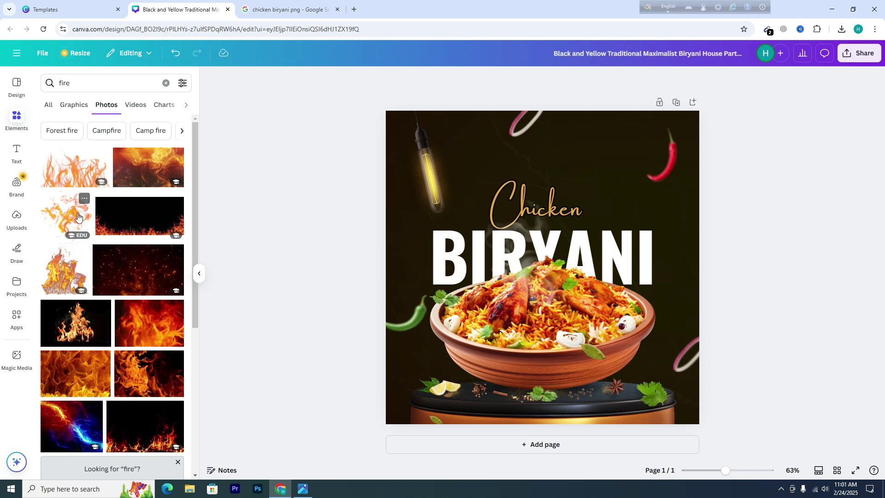
{"action": "scroll", "coordinate": [106, 345], "scroll_direction": "down", "scroll_amount": 10}
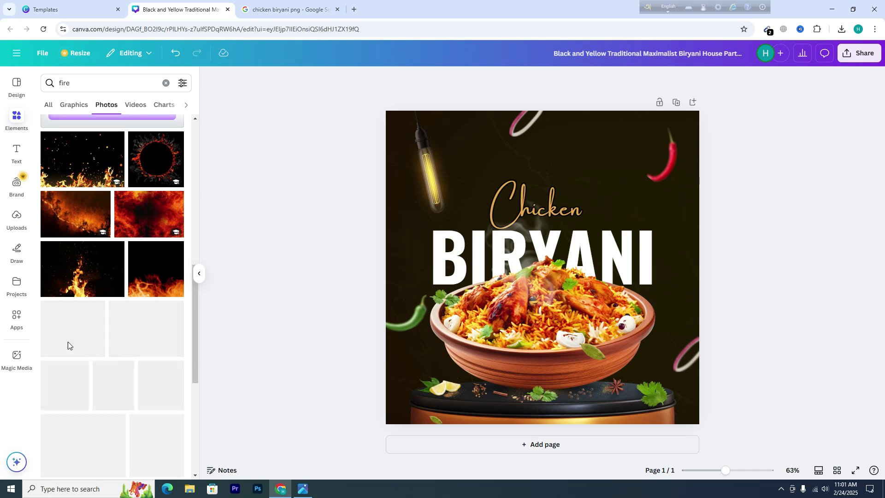
{"action": "scroll", "coordinate": [67, 341], "scroll_direction": "up", "scroll_amount": 10}
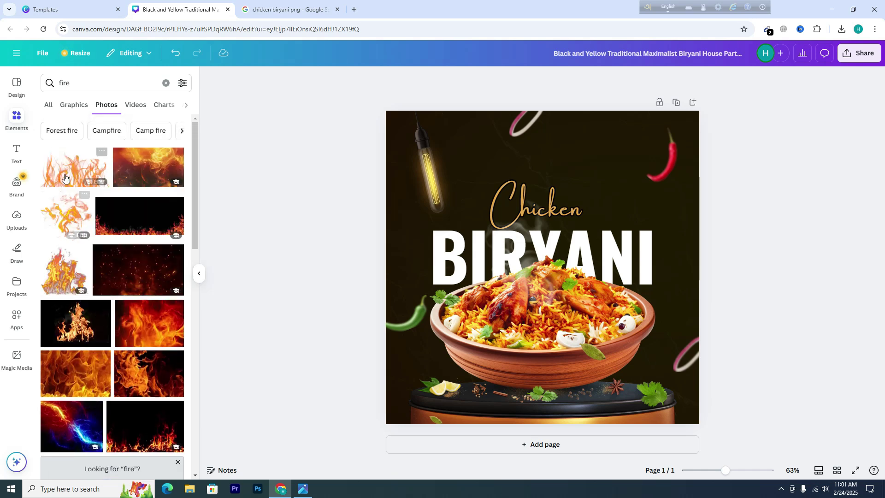
- Place the swirling flame photo from the fire results behind the headline and the biryani bowl
{"action": "left_click", "coordinate": [68, 221]}
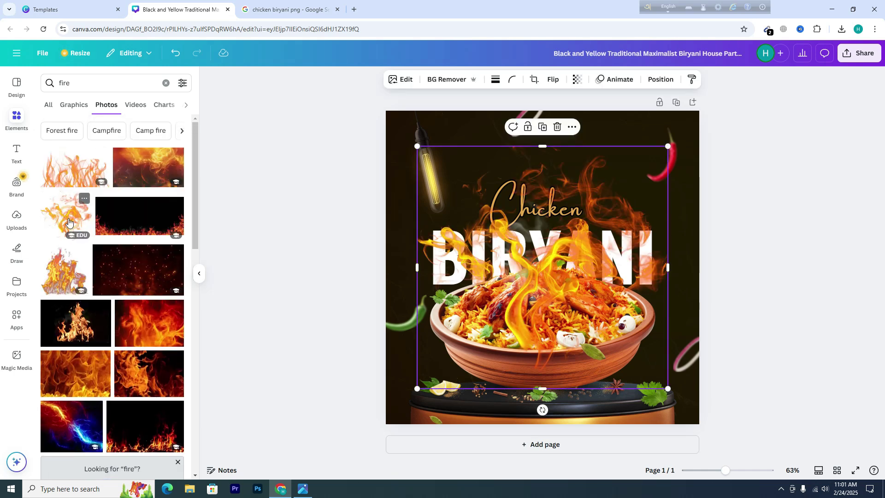
{"action": "left_click_drag", "start_coordinate": [562, 286], "coordinate": [562, 250]}
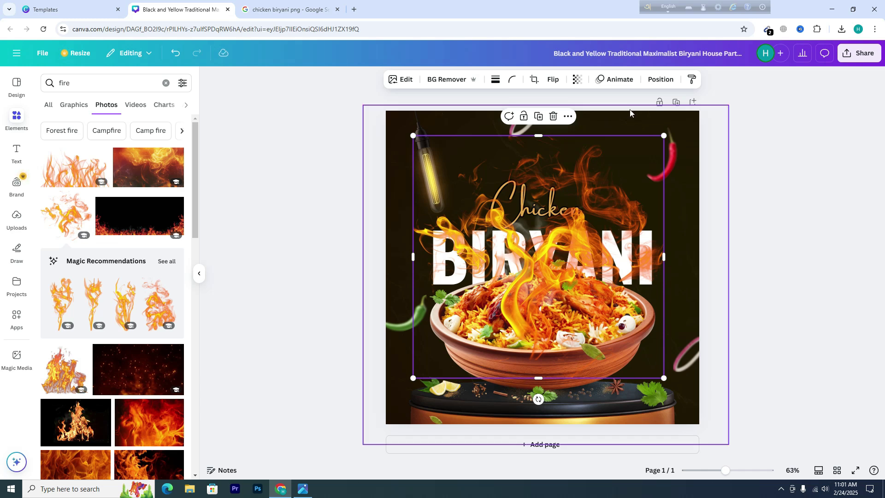
{"action": "left_click", "coordinate": [660, 80]}
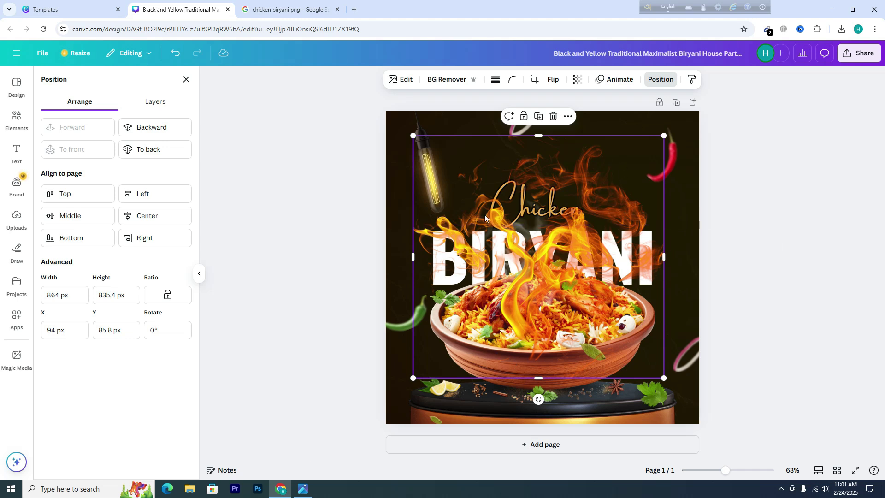
{"action": "left_click", "coordinate": [161, 154]}
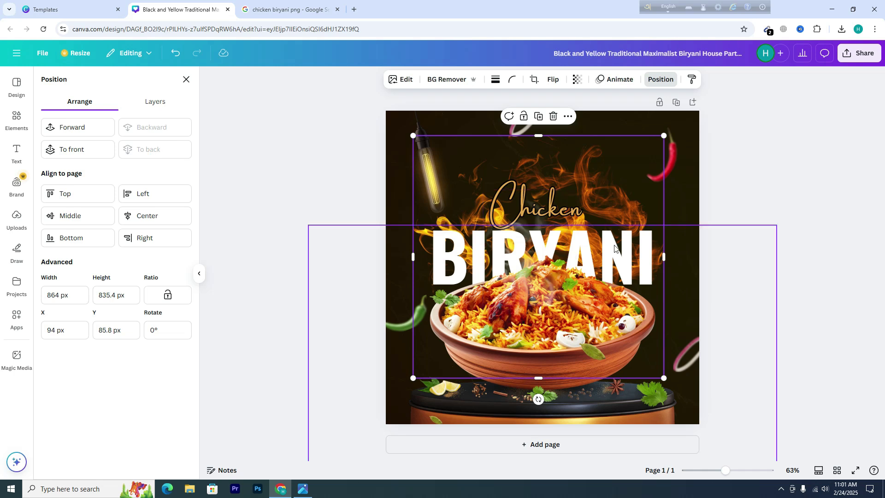
{"action": "mouse_move", "coordinate": [607, 215]}
{"action": "left_mouse_down"}
{"action": "mouse_move", "coordinate": [606, 258]}
{"action": "mouse_move", "coordinate": [599, 235]}
{"action": "mouse_move", "coordinate": [611, 220]}
{"action": "mouse_move", "coordinate": [610, 305]}
{"action": "mouse_move", "coordinate": [603, 232]}
{"action": "left_mouse_up"}
{"action": "left_click", "coordinate": [829, 210]}
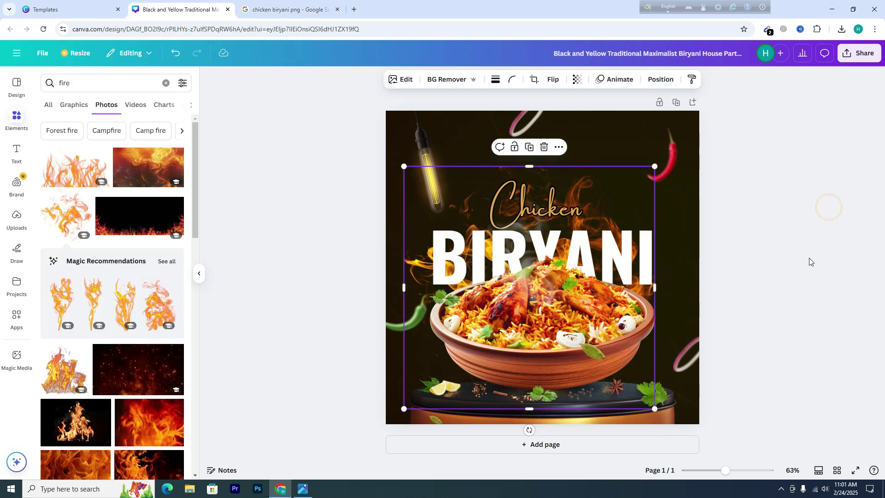
{"action": "left_click", "coordinate": [742, 215]}
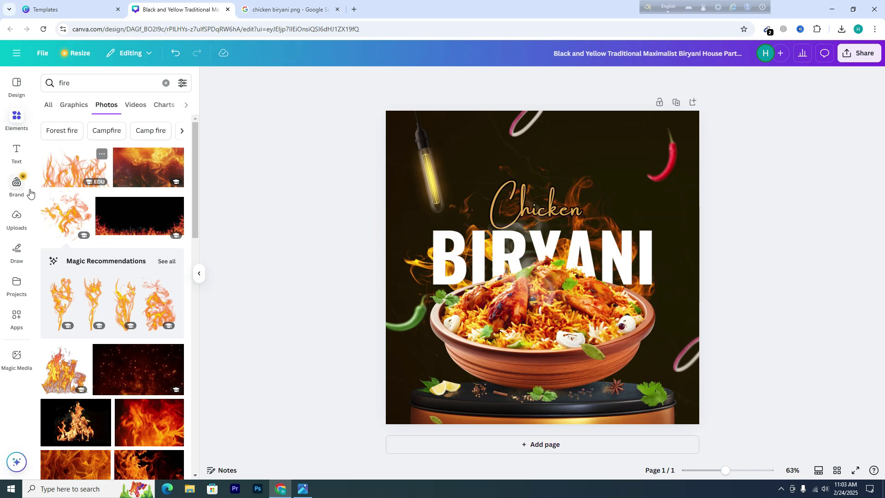
- Add a subheading text box reading "250 TK" to the poster
{"action": "left_click", "coordinate": [10, 149]}
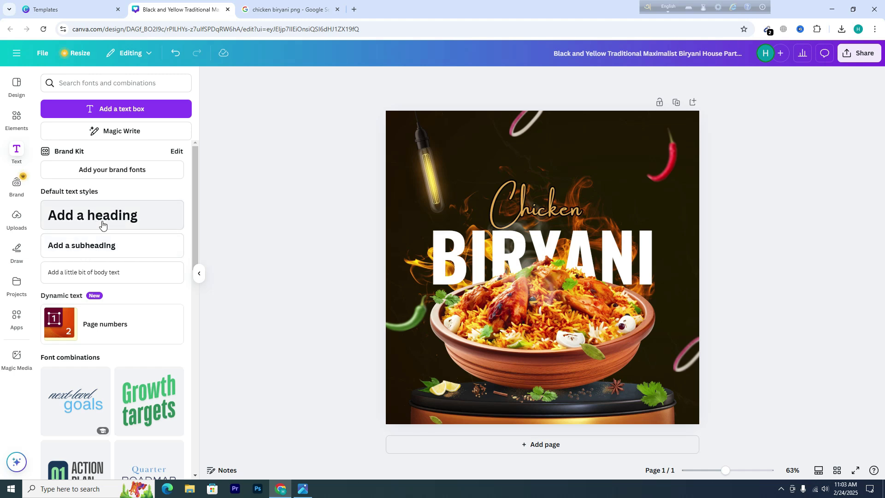
{"action": "left_click", "coordinate": [105, 251]}
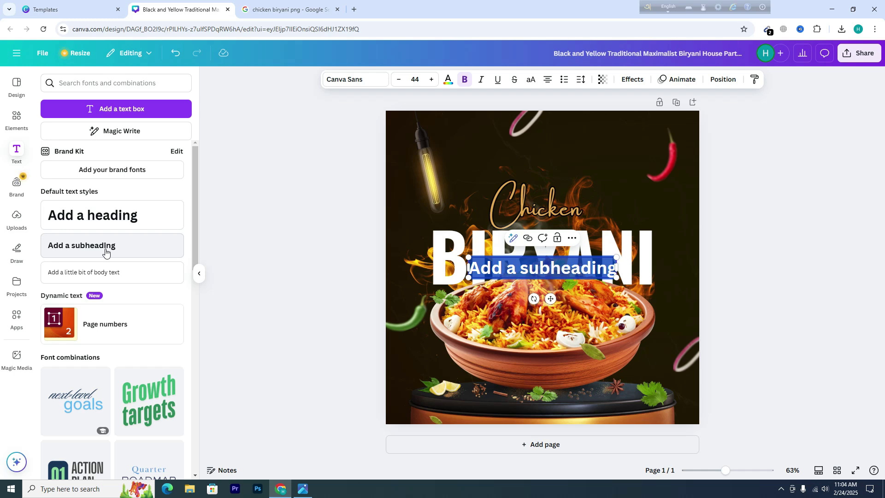
{"action": "type", "text": "250"}
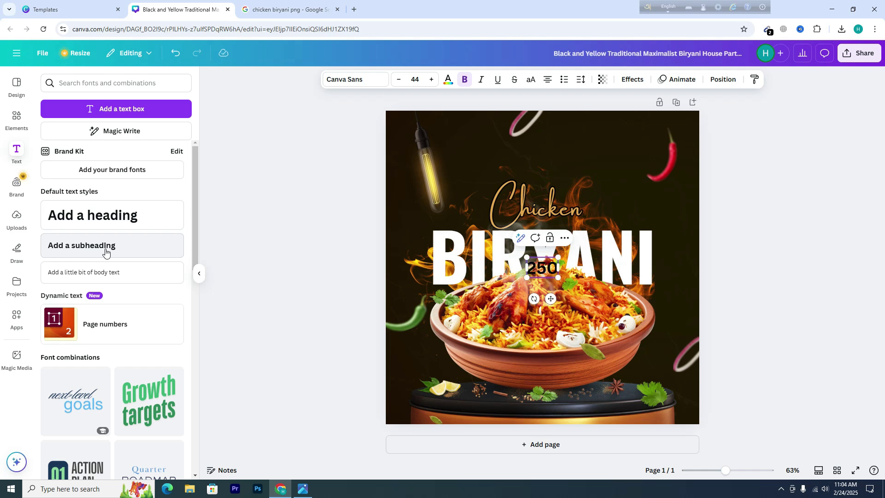
{"action": "type", "text": " TK"}
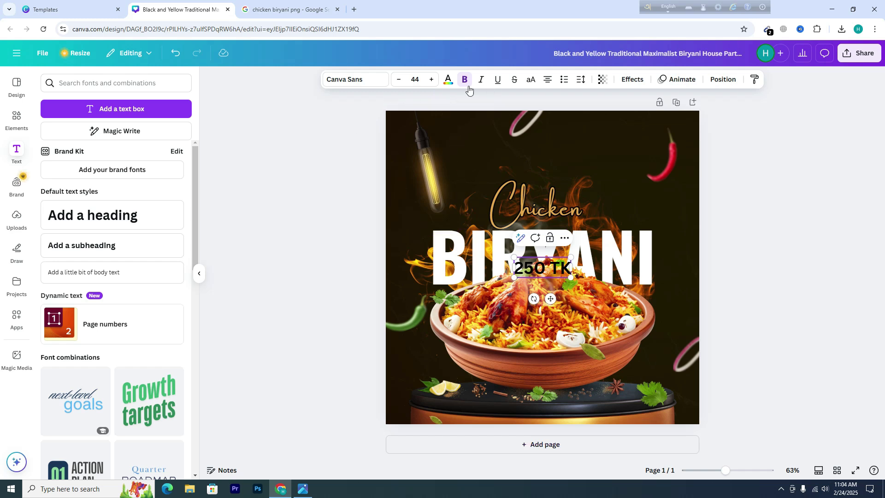
- Try to recolour the 250 TK text with the amber shade from the photo colours
{"action": "left_click", "coordinate": [446, 82]}
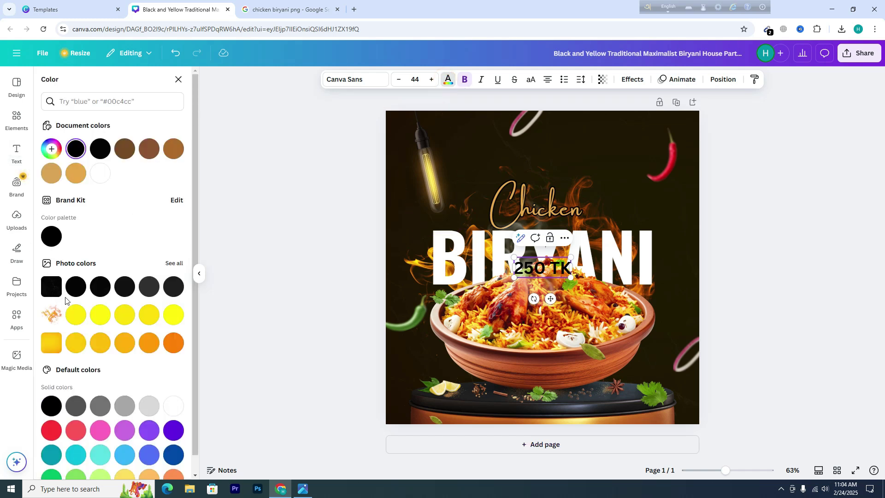
{"action": "left_click", "coordinate": [125, 349]}
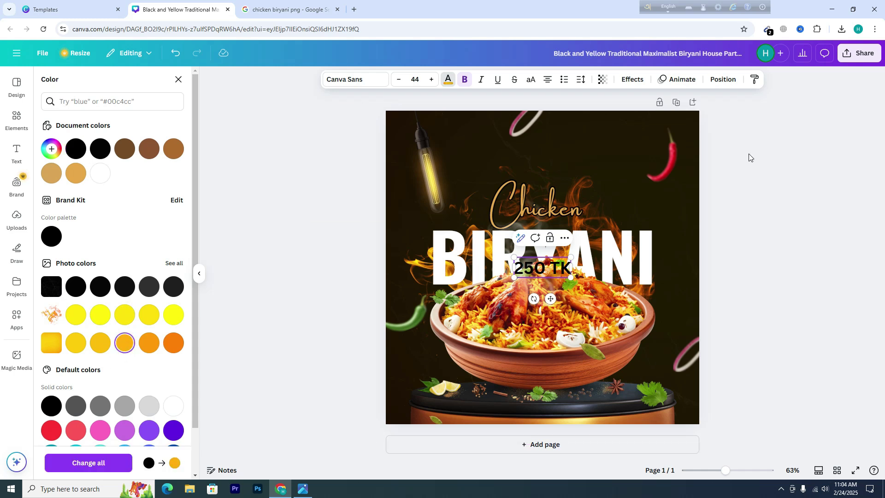
{"action": "left_click", "coordinate": [770, 155]}
{"action": "left_click", "coordinate": [737, 267]}
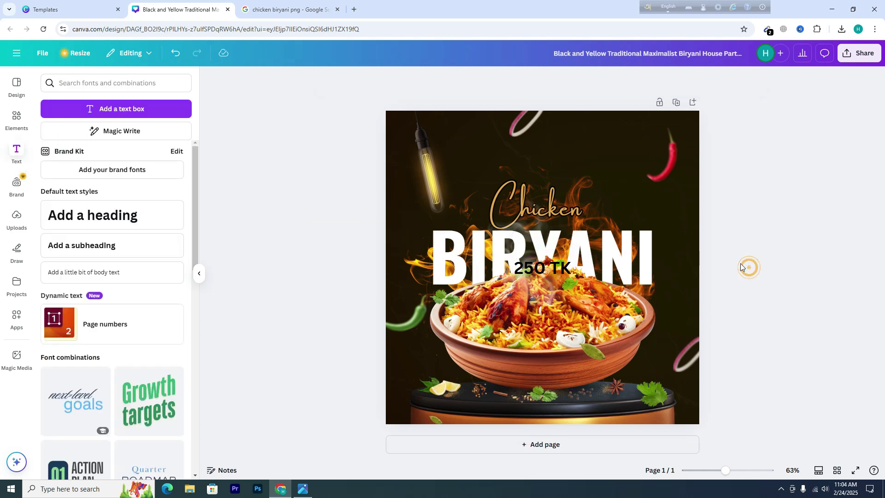
- Colour the 250 TK text amber from the photo colours and place it above the left end of BIRYANI
{"action": "left_click", "coordinate": [540, 273]}
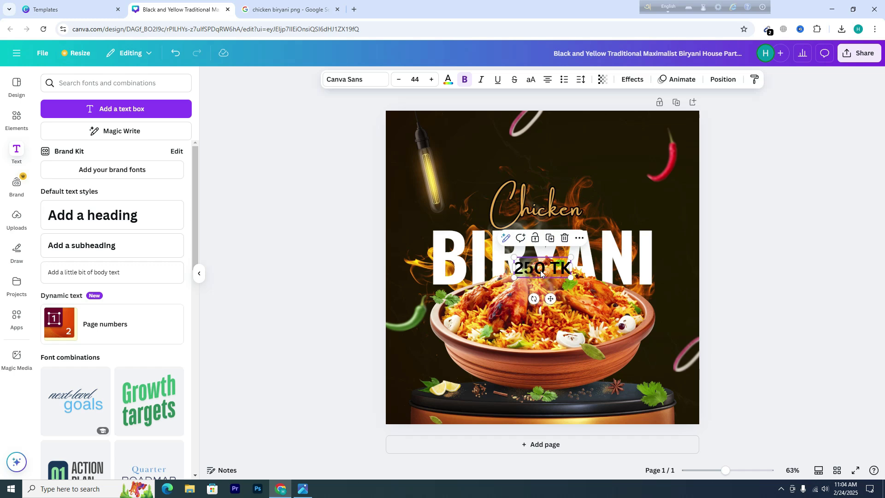
{"action": "left_click", "coordinate": [446, 82]}
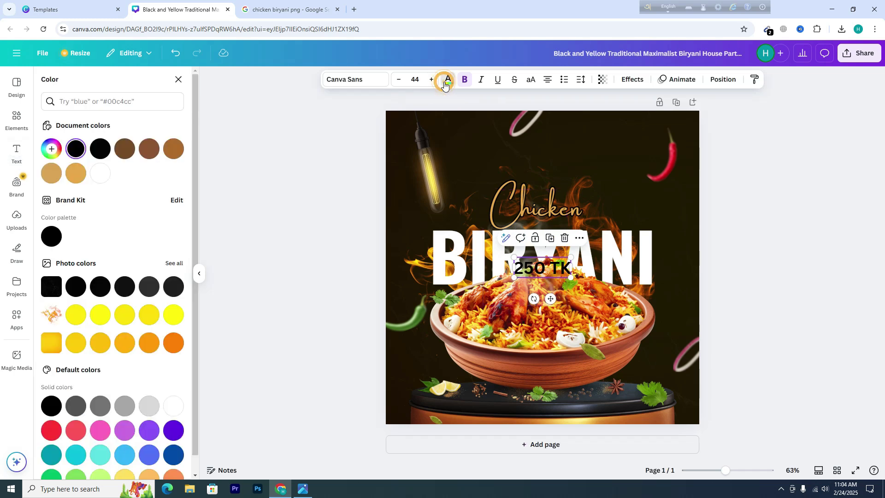
{"action": "left_click", "coordinate": [131, 345]}
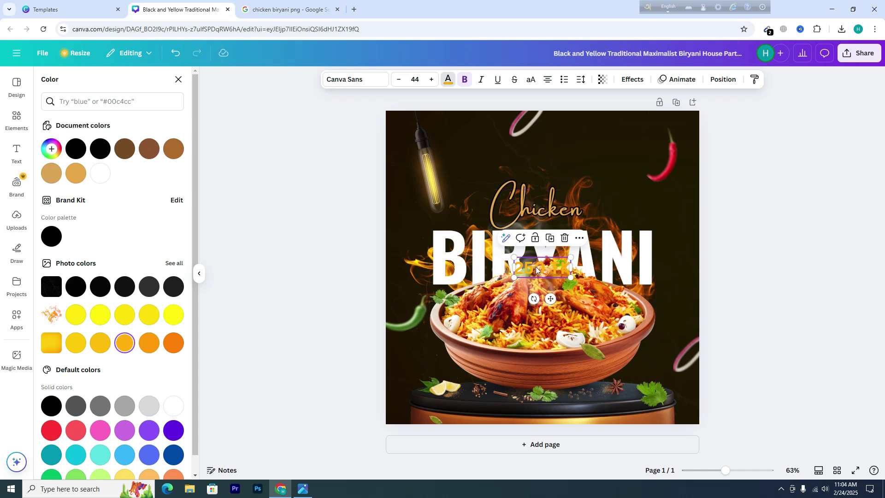
{"action": "left_click_drag", "start_coordinate": [536, 268], "coordinate": [459, 215]}
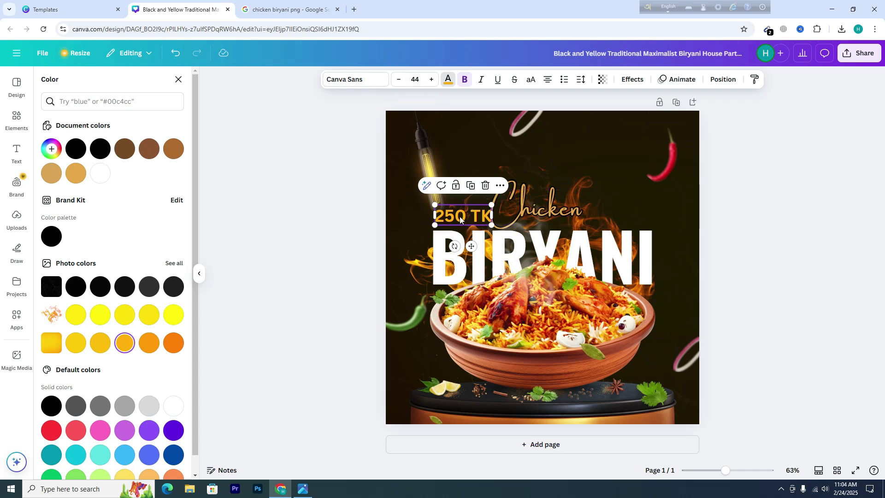
- Change the 250 TK text's font to Poppins ExtraBold
{"action": "left_click", "coordinate": [355, 79]}
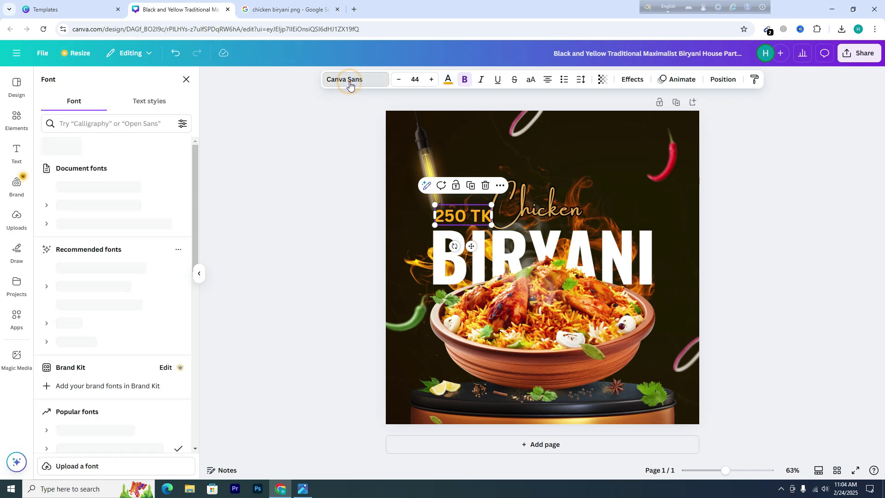
{"action": "left_click", "coordinate": [116, 124]}
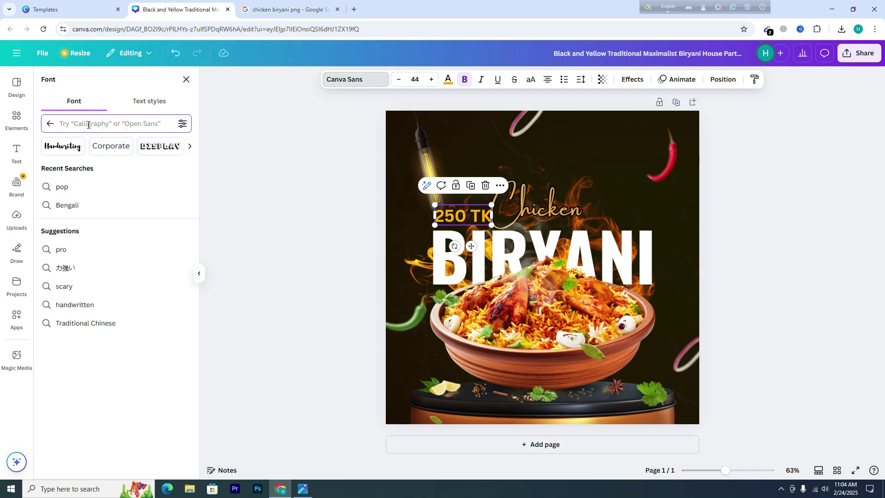
{"action": "type", "text": "pop"}
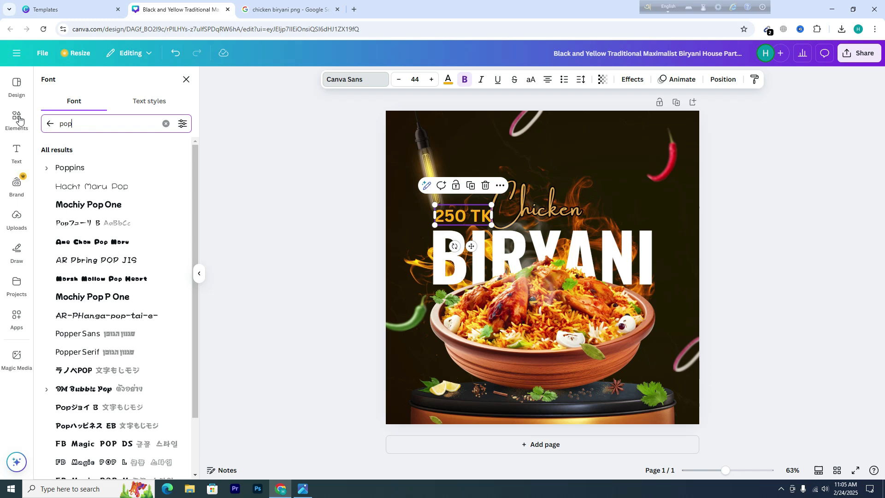
{"action": "left_click", "coordinate": [47, 171]}
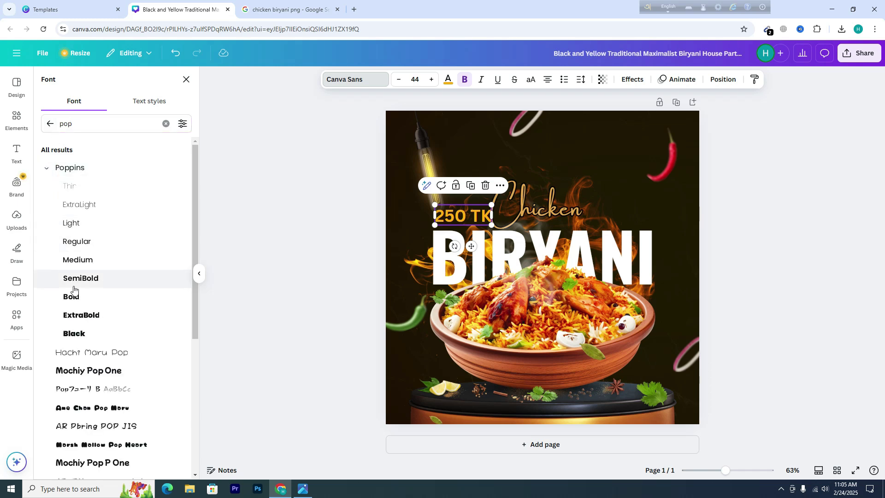
{"action": "left_click", "coordinate": [89, 318]}
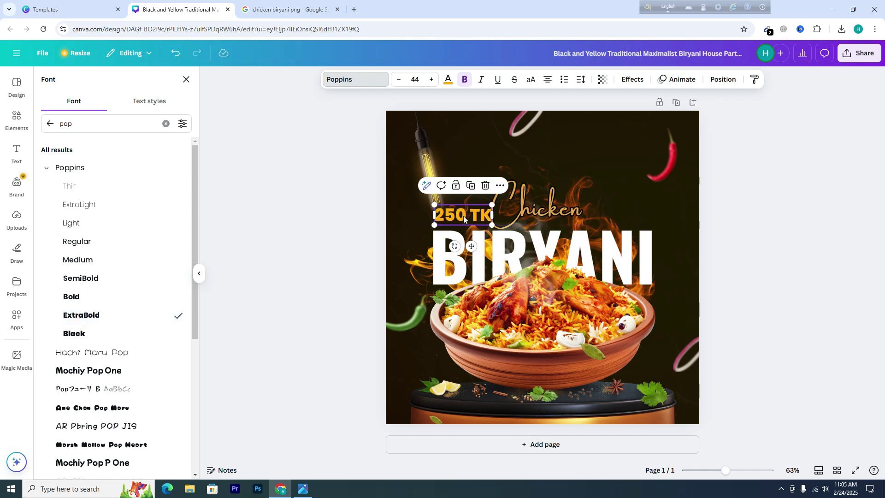
- Fine-tune the 250 TK text's position so it lines up with the left edge of BIRYANI, just above it
{"action": "left_click_drag", "start_coordinate": [462, 217], "coordinate": [461, 219]}
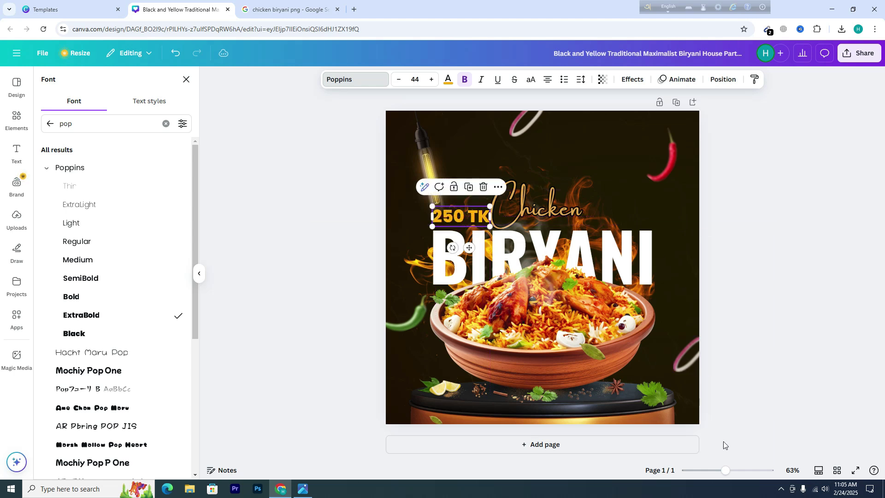
{"action": "left_click_drag", "start_coordinate": [728, 473], "coordinate": [734, 473]}
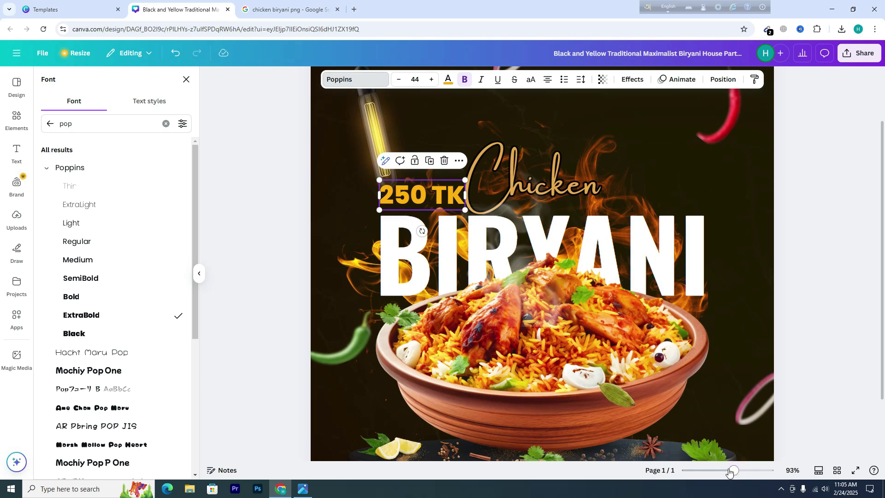
{"action": "left_click_drag", "start_coordinate": [417, 194], "coordinate": [420, 199]}
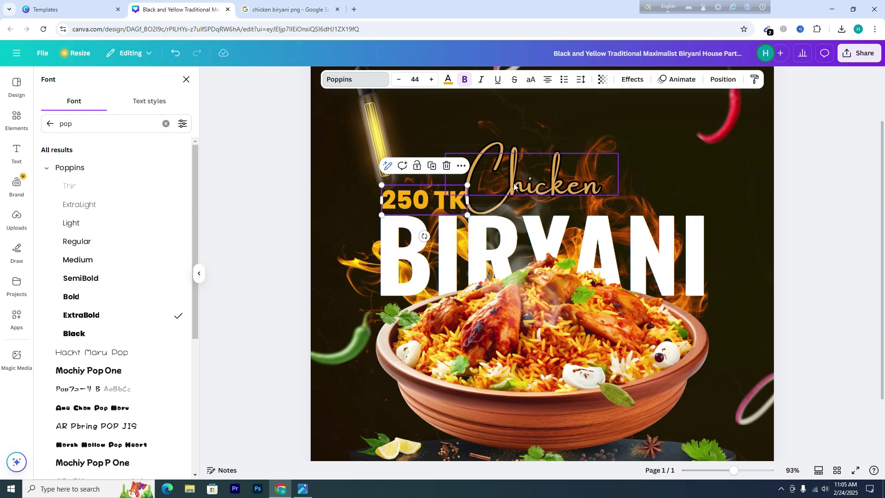
- Apply the Hollow text effect to the 250 TK price
{"action": "left_click", "coordinate": [632, 80]}
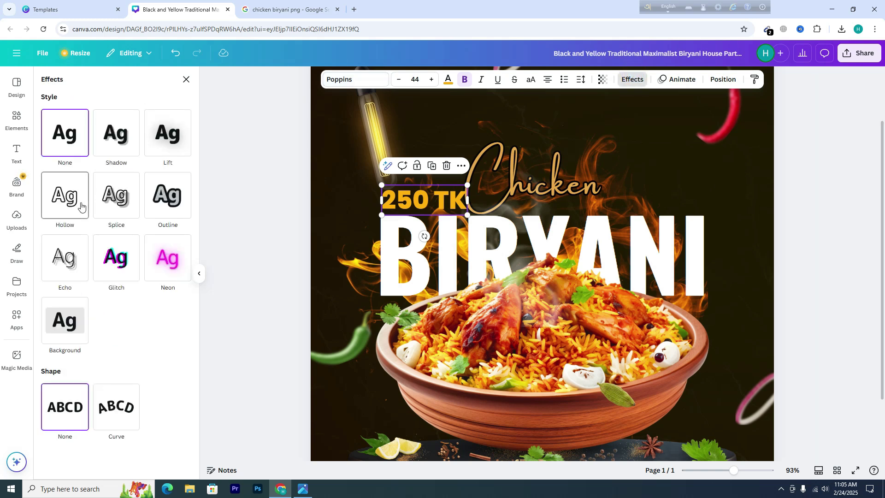
{"action": "left_click", "coordinate": [61, 214]}
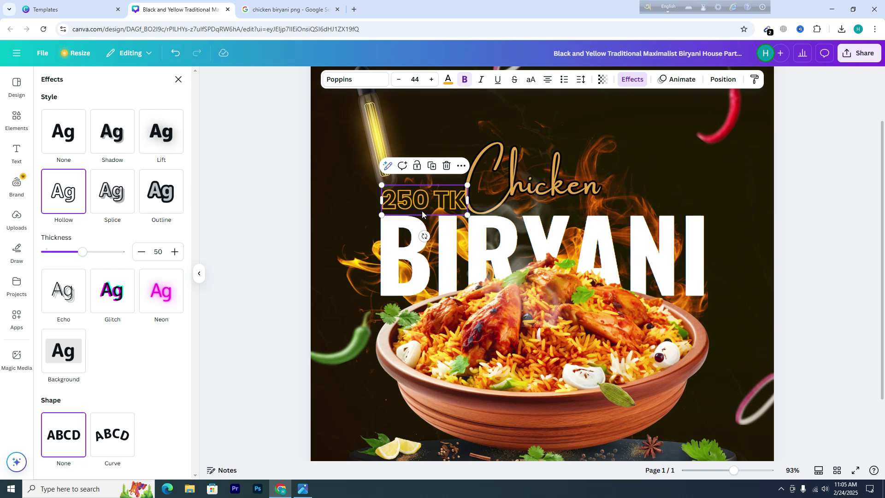
{"action": "left_click", "coordinate": [801, 234]}
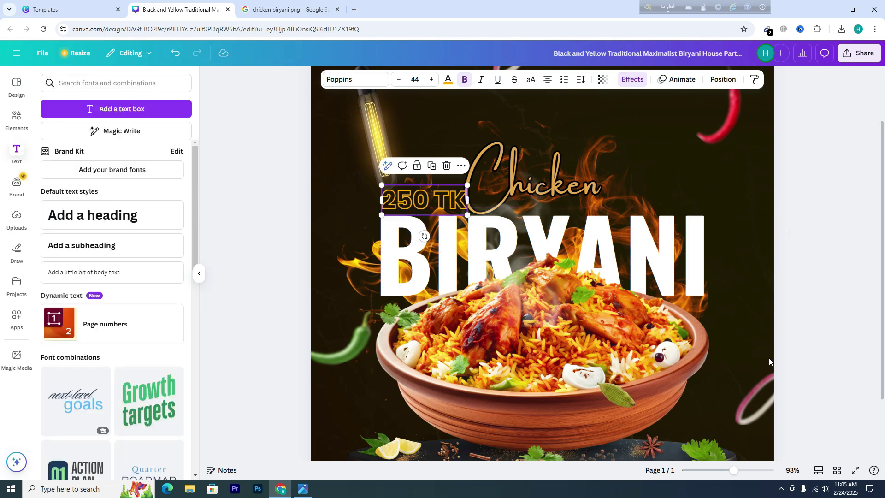
- Insert a circle from the full shapes collection onto the poster and leave it selected
{"action": "scroll", "coordinate": [768, 357], "scroll_direction": "down", "scroll_amount": 3}
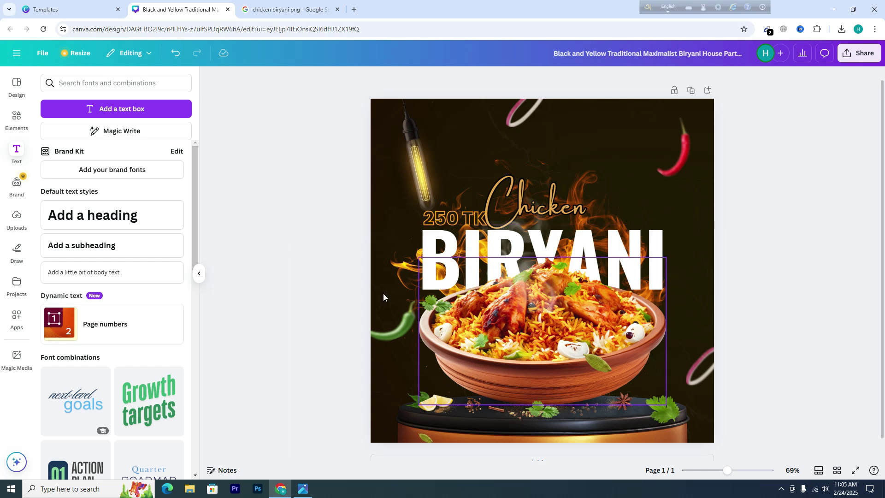
{"action": "left_click", "coordinate": [16, 127]}
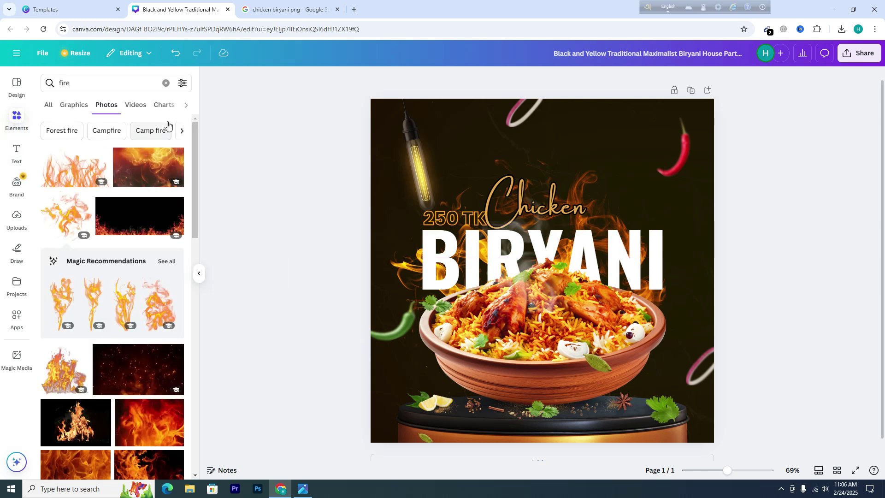
{"action": "left_click", "coordinate": [79, 85]}
{"action": "left_click", "coordinate": [166, 84]}
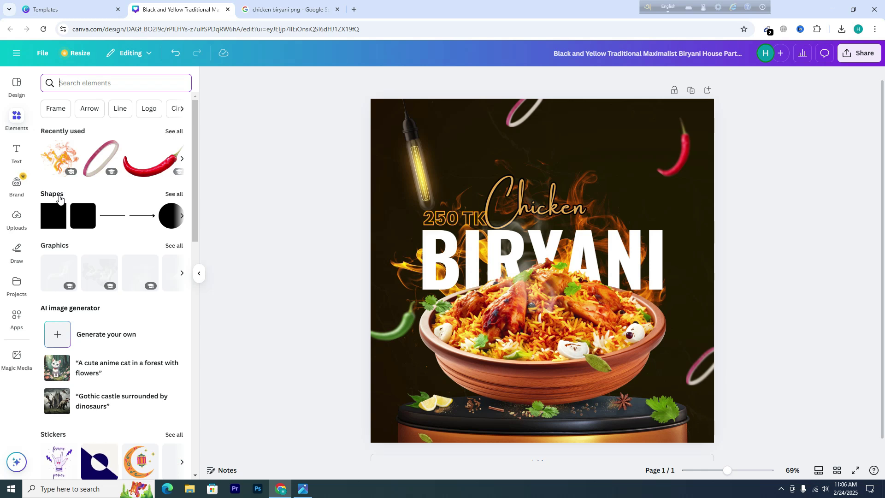
{"action": "left_click", "coordinate": [175, 194]}
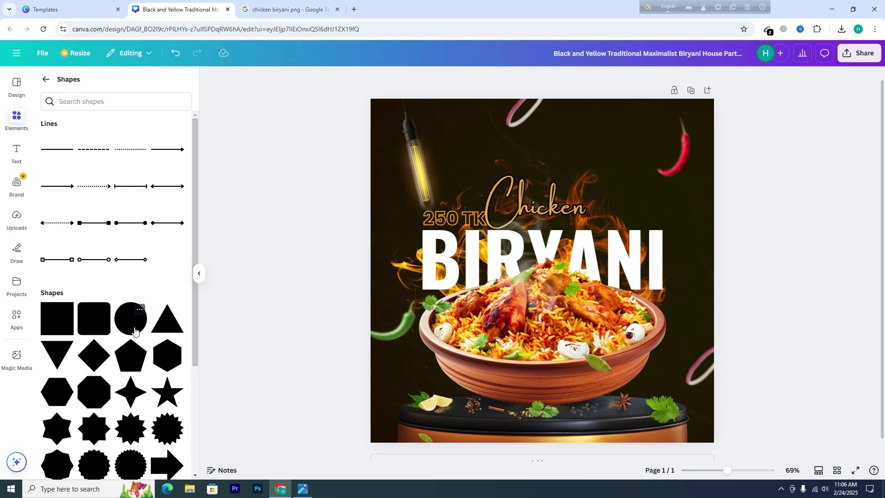
{"action": "left_click", "coordinate": [135, 329]}
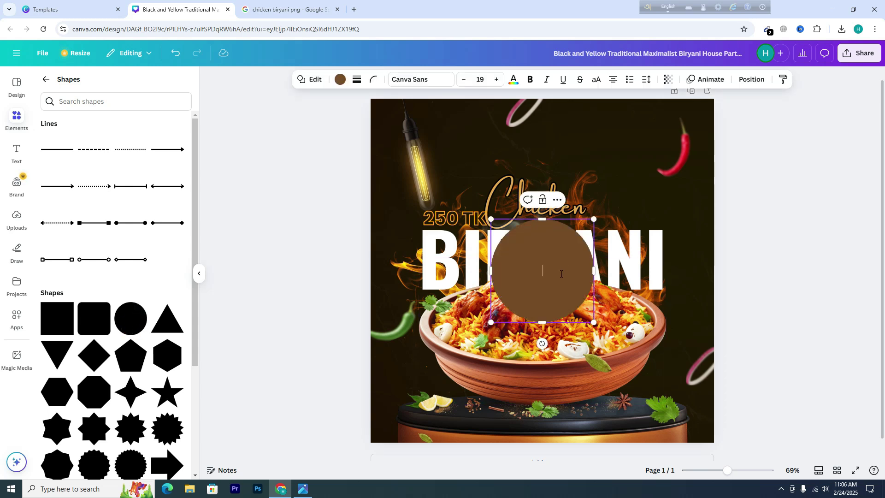
{"action": "left_click", "coordinate": [789, 213]}
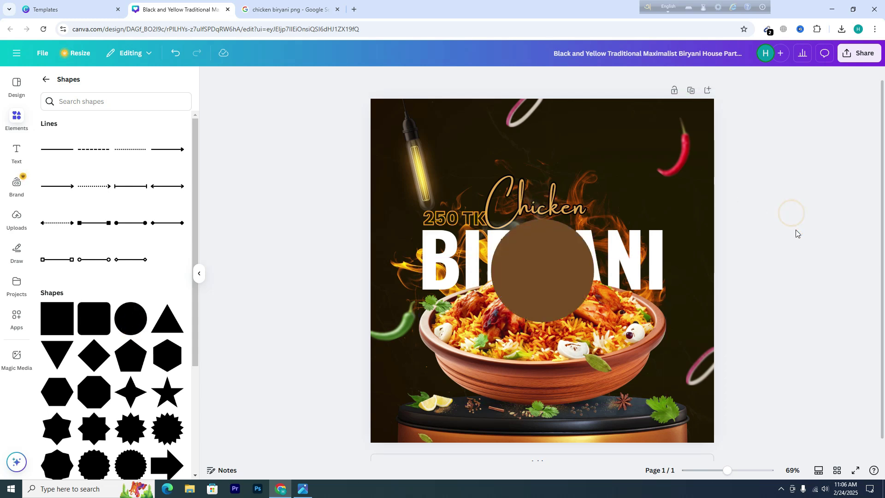
{"action": "left_click", "coordinate": [542, 257]}
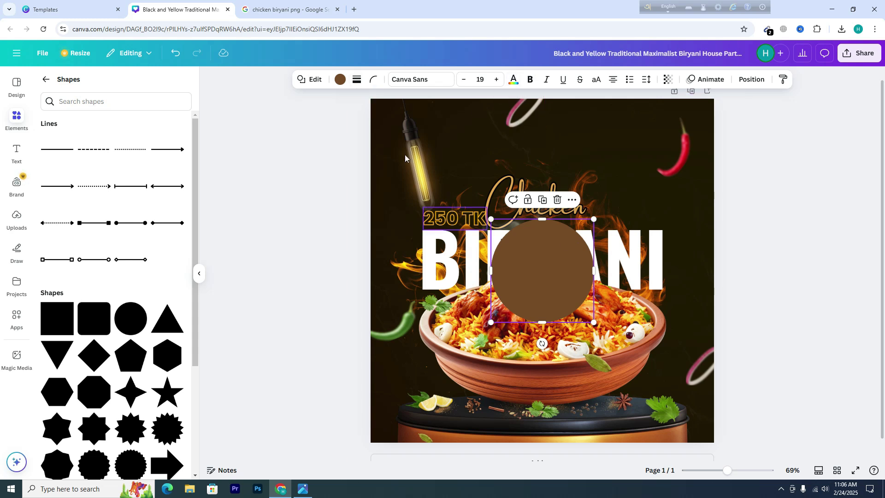
- Fill the circle with golden yellow and add the text 50% OFF inside it on two lines
{"action": "left_click", "coordinate": [340, 80]}
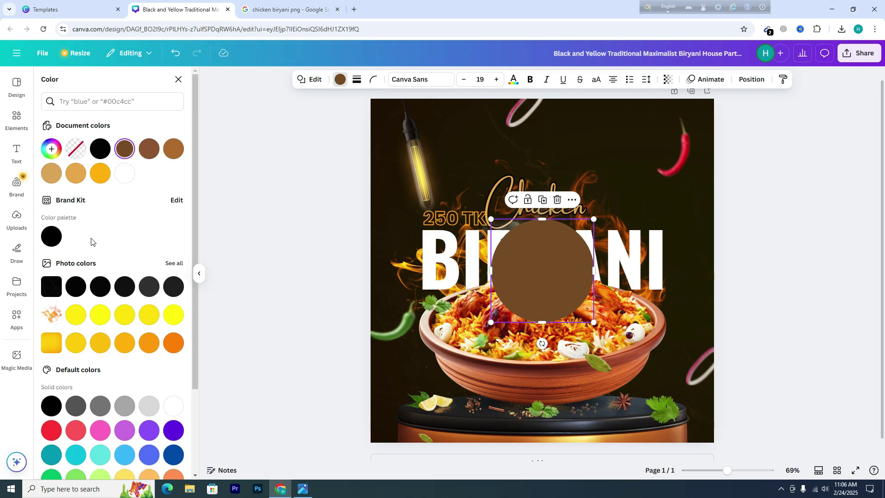
{"action": "left_click", "coordinate": [100, 343]}
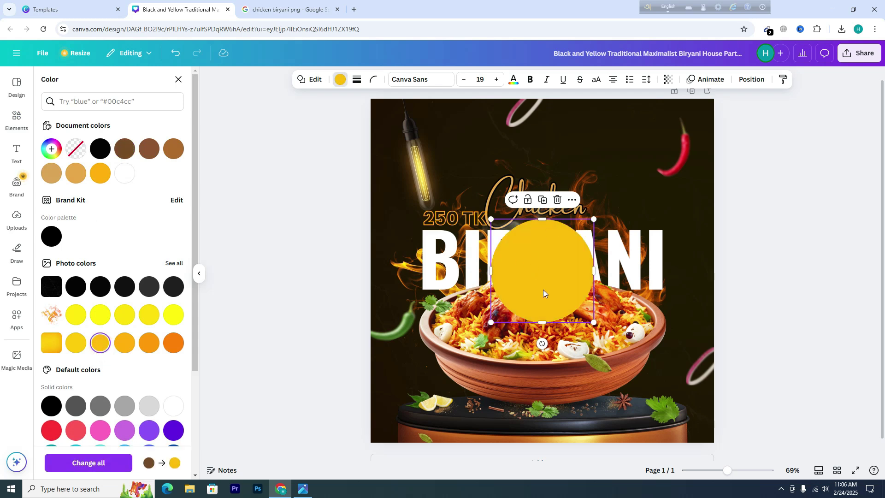
{"action": "left_click", "coordinate": [543, 259]}
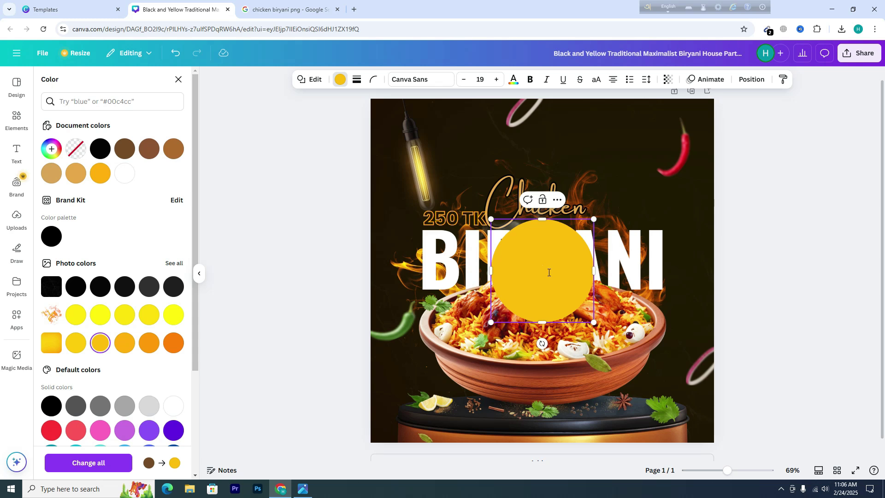
{"action": "type", "text": "50"}
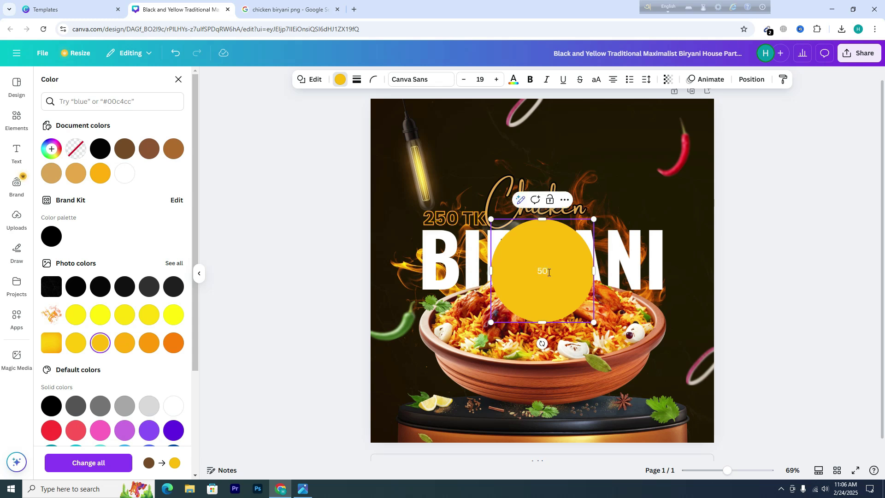
{"action": "type", "text": "%"}
{"action": "key", "text": "Return"}
{"action": "type", "text": "OFF"}
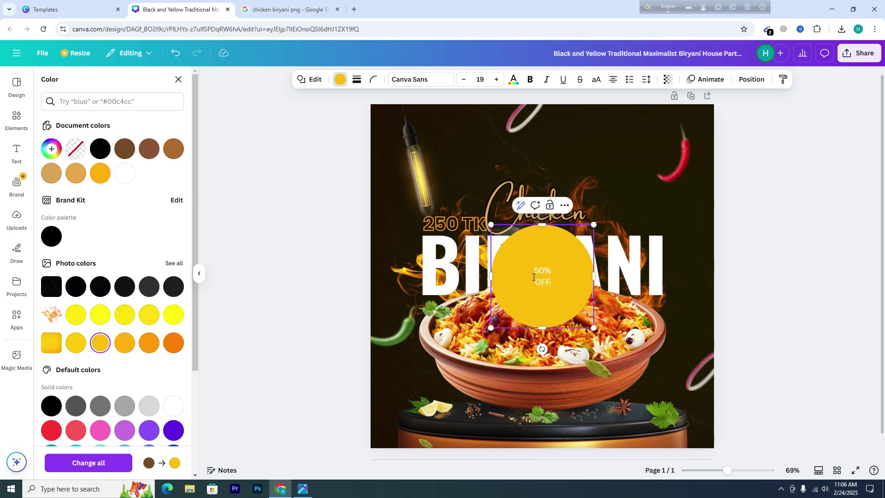
- Change the font of the circle's 50% OFF text to Poppins Bold
{"action": "left_click_drag", "start_coordinate": [534, 271], "coordinate": [555, 286]}
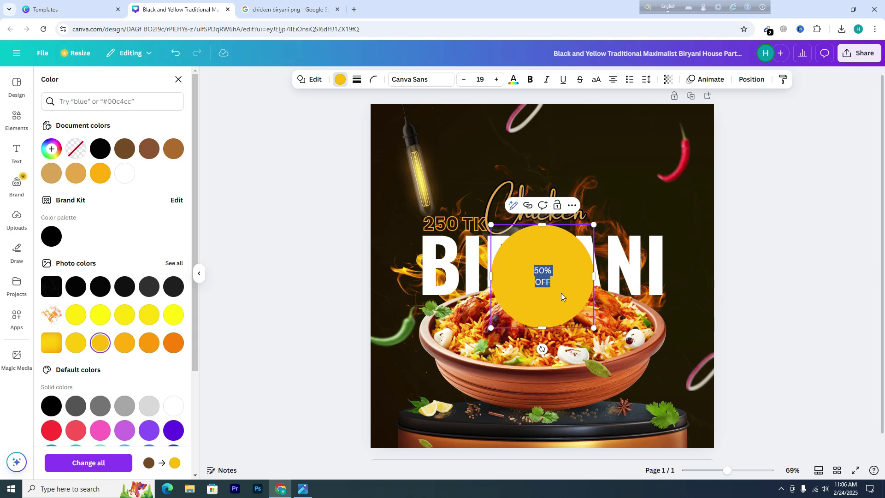
{"action": "left_click", "coordinate": [411, 79]}
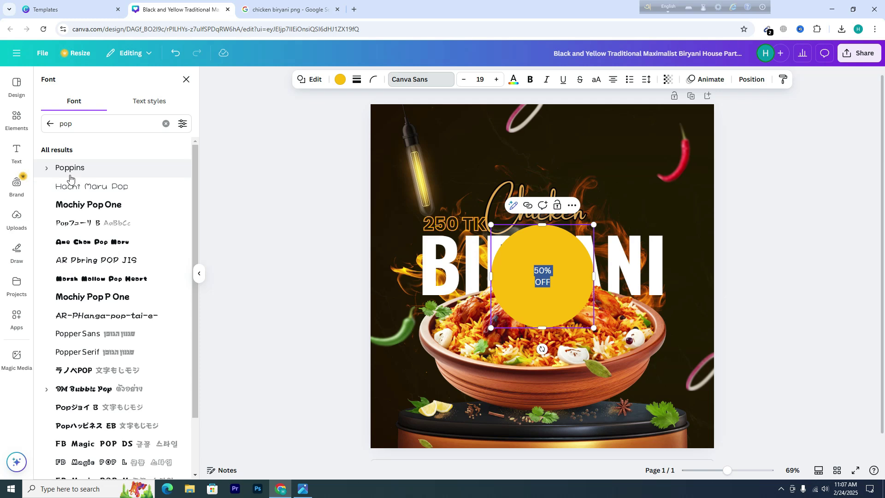
{"action": "left_click", "coordinate": [46, 169]}
{"action": "left_click", "coordinate": [76, 297]}
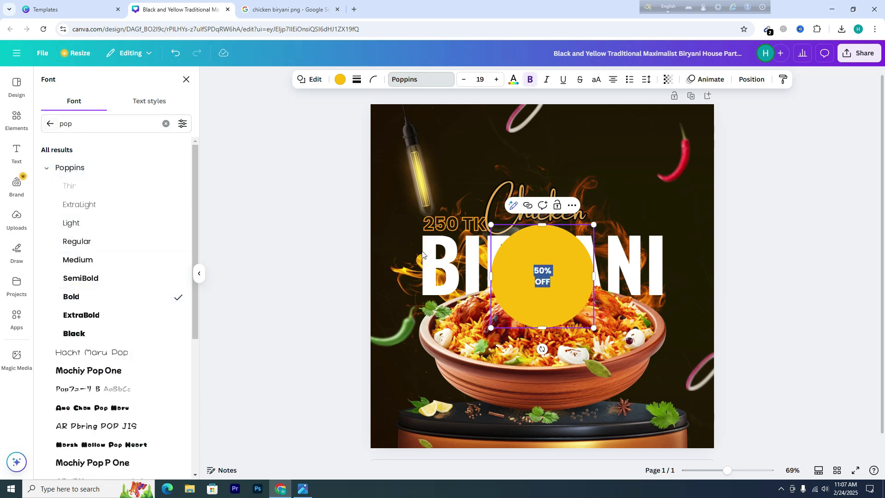
{"action": "left_click", "coordinate": [574, 280]}
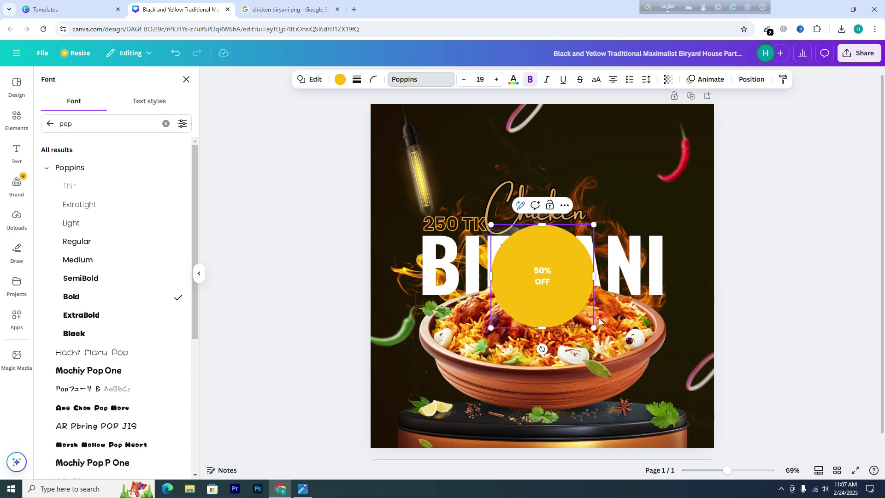
- Shrink the 50% OFF badge to about 138 px at the poster's lower-left edge and send it to the back, behind the podium
{"action": "left_click_drag", "start_coordinate": [593, 327], "coordinate": [401, 408]}
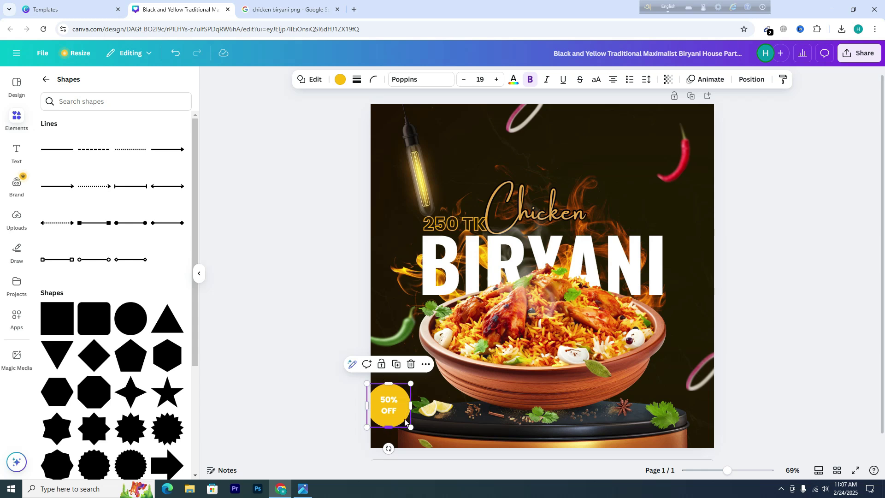
{"action": "left_click", "coordinate": [318, 402]}
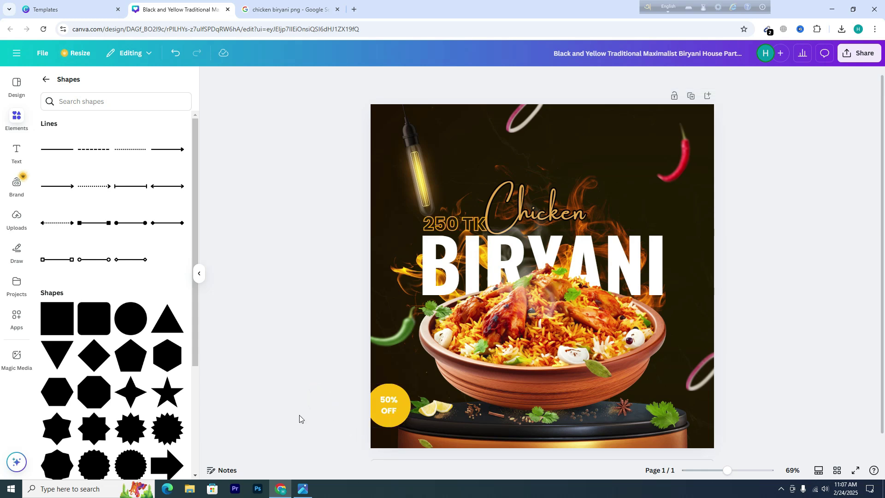
{"action": "left_click", "coordinate": [392, 395]}
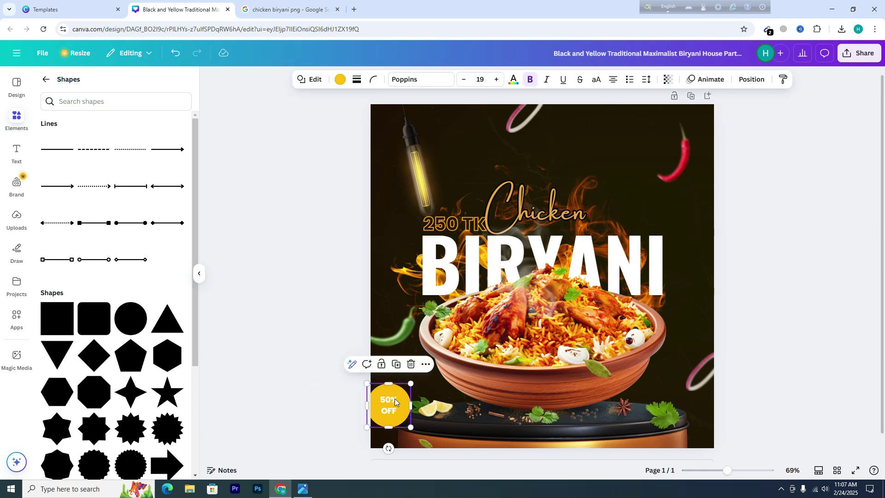
{"action": "left_click", "coordinate": [749, 81]}
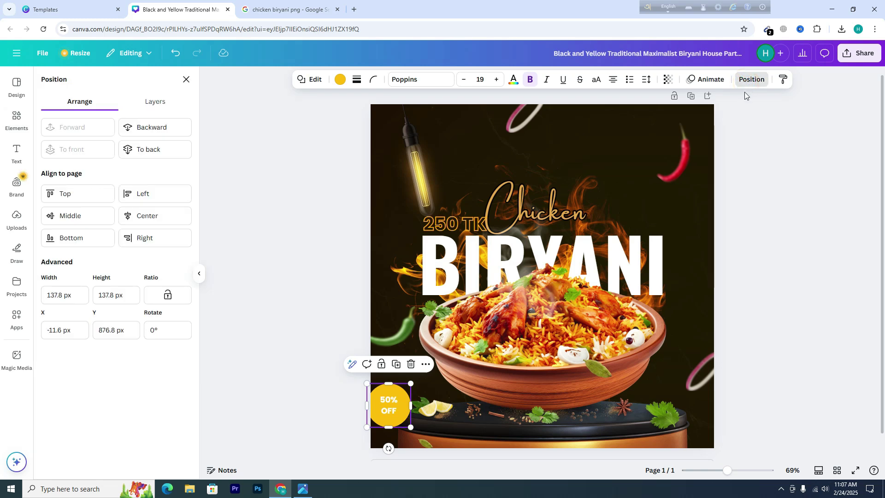
{"action": "left_click", "coordinate": [153, 154]}
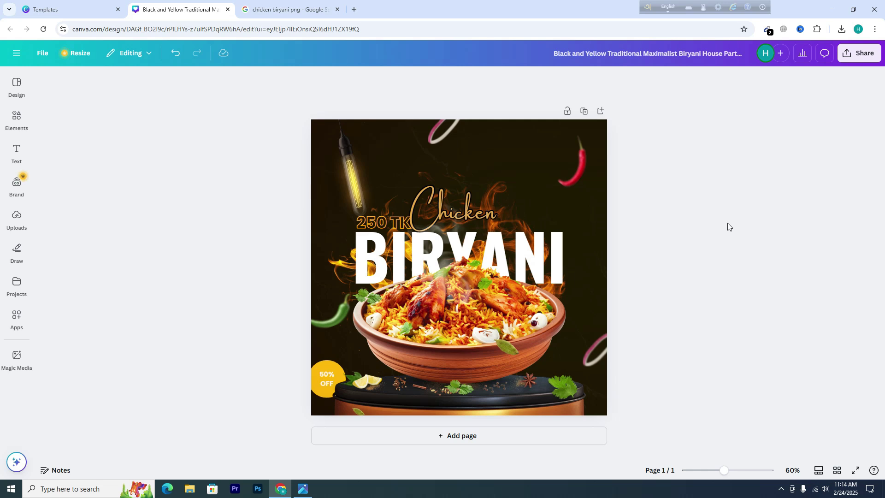
- Download the poster as a PNG at size 1.75, giving 1,890 × 1,890 px
{"action": "left_click", "coordinate": [849, 62]}
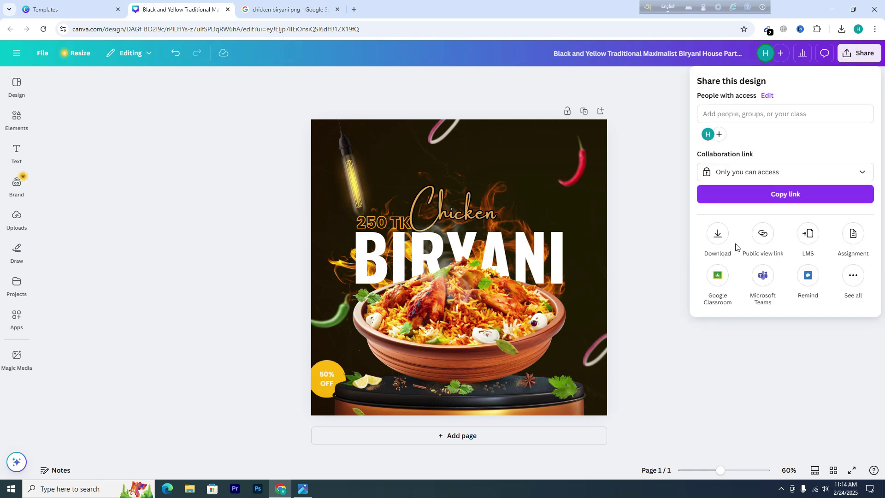
{"action": "left_click", "coordinate": [711, 245]}
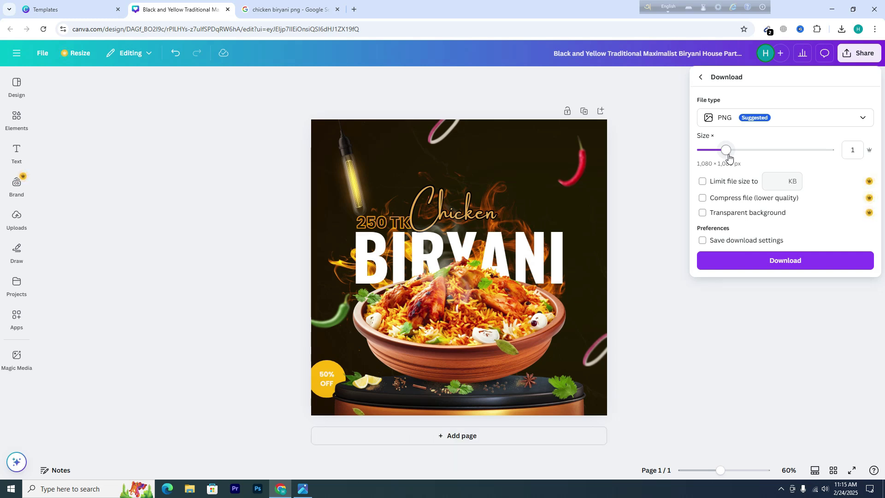
{"action": "left_click", "coordinate": [726, 153]}
{"action": "left_click_drag", "start_coordinate": [725, 155], "coordinate": [763, 151]}
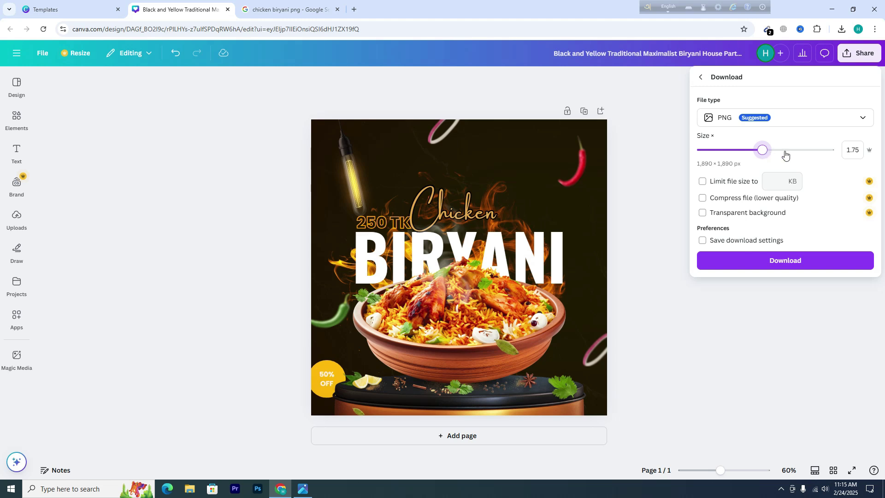
{"action": "left_click", "coordinate": [785, 261]}
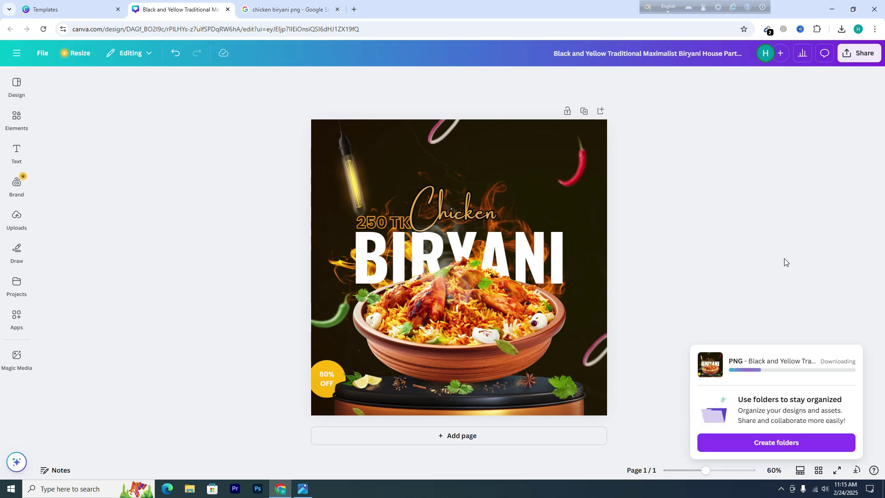
- Switch to File Explorer, open the downloaded poster PNG from the Downloads folder and inspect it enlarged in the maximized image viewer
{"action": "left_click", "coordinate": [832, 9]}
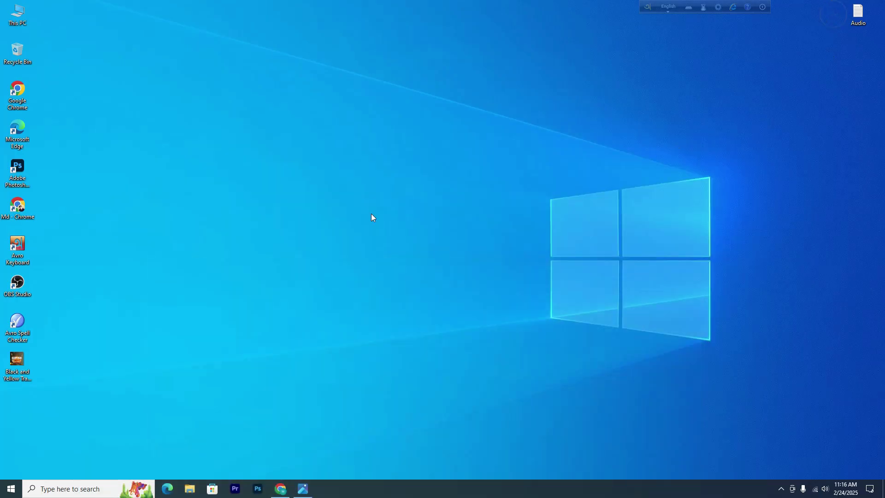
{"action": "double_click", "coordinate": [20, 18]}
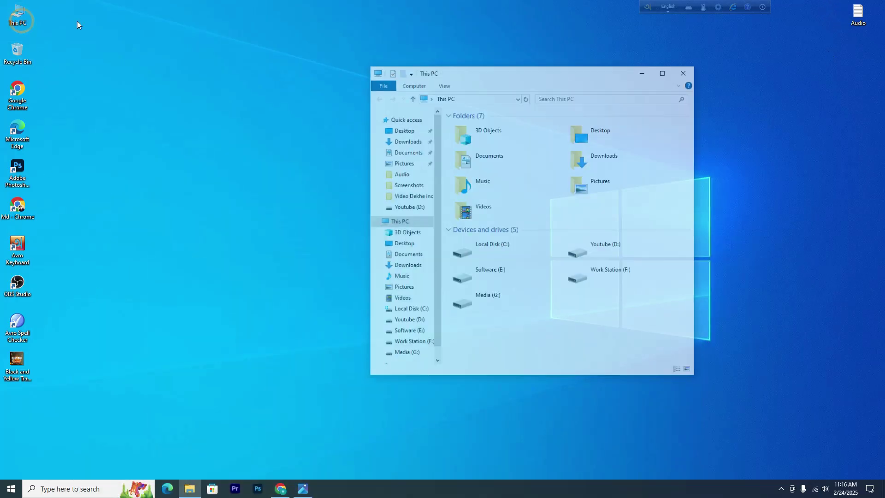
{"action": "double_click", "coordinate": [606, 157]}
{"action": "double_click", "coordinate": [465, 153]}
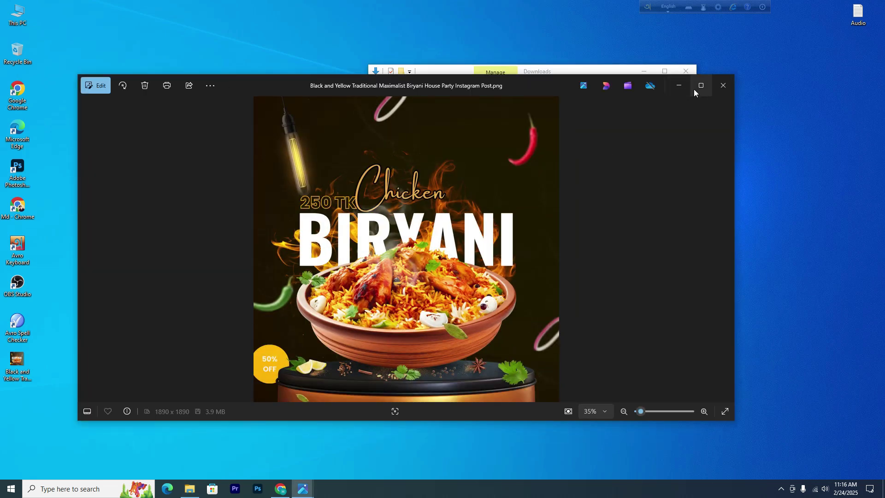
{"action": "left_click", "coordinate": [695, 89]}
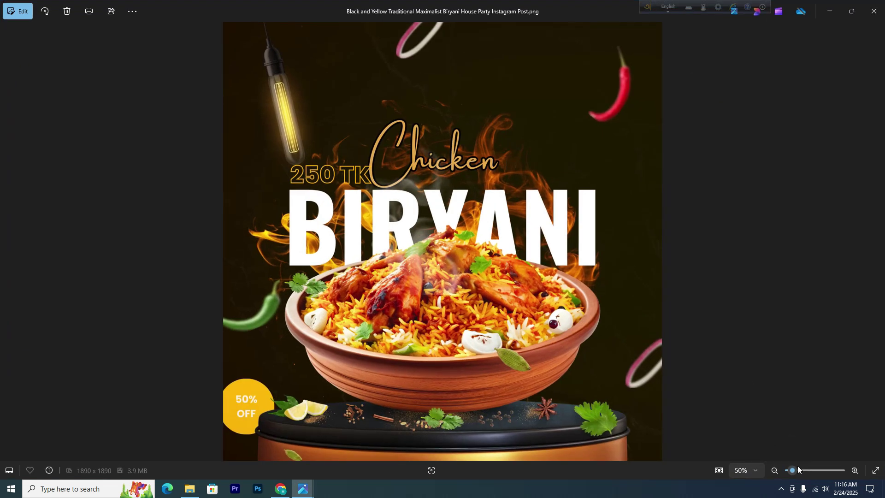
{"action": "mouse_move", "coordinate": [792, 470]}
{"action": "left_mouse_down"}
{"action": "mouse_move", "coordinate": [800, 470]}
{"action": "mouse_move", "coordinate": [792, 478]}
{"action": "left_mouse_up"}
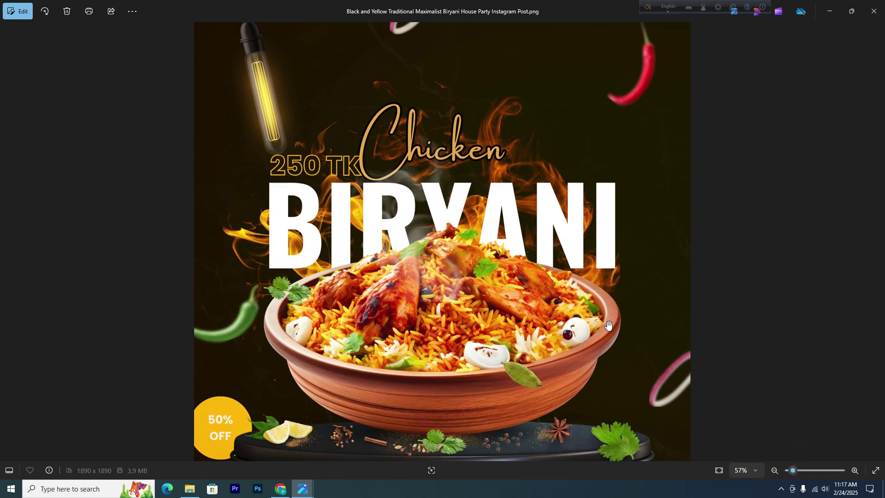